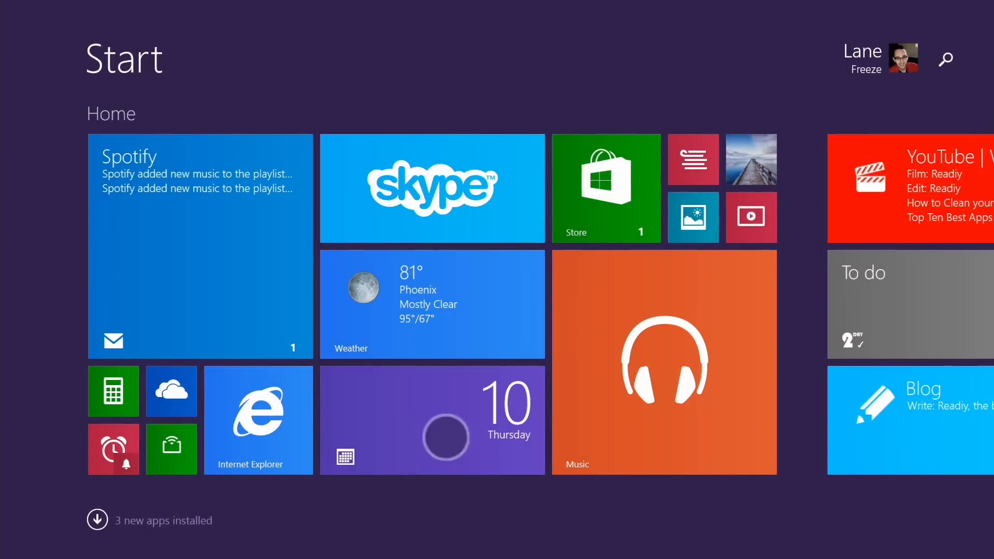
Open the Apps list sorted by date installed and launch Note Anytime.
drag(446, 437, 441, 247)
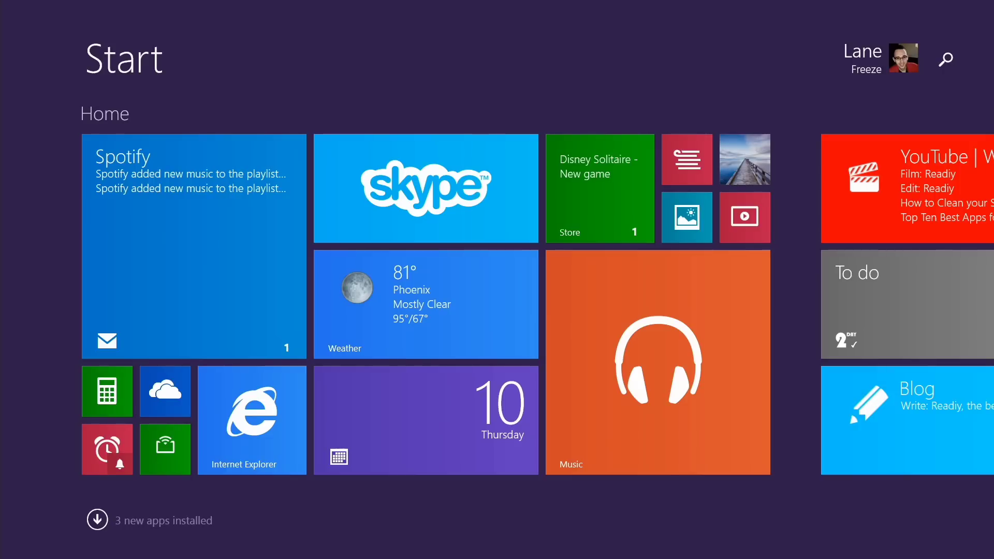
drag(515, 481, 492, 5)
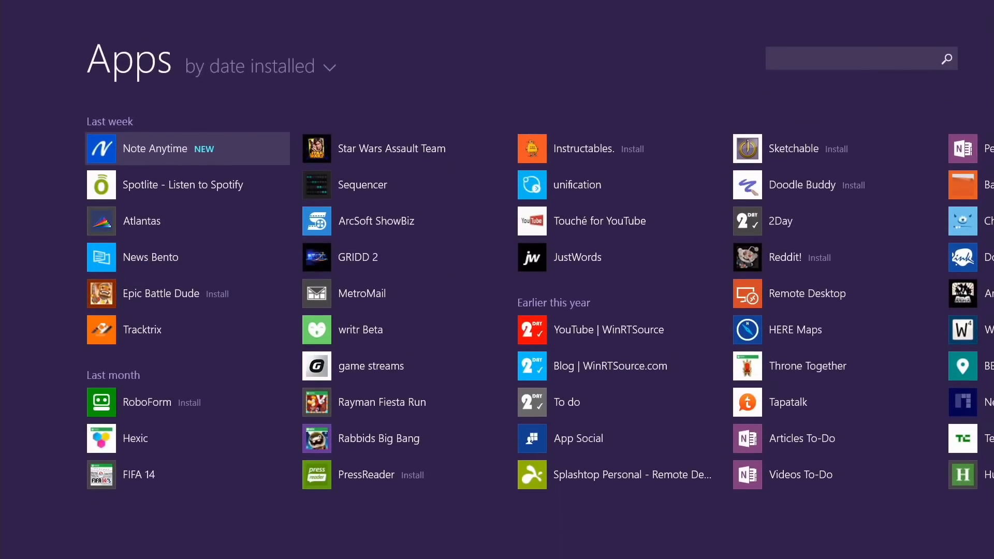
click(155, 149)
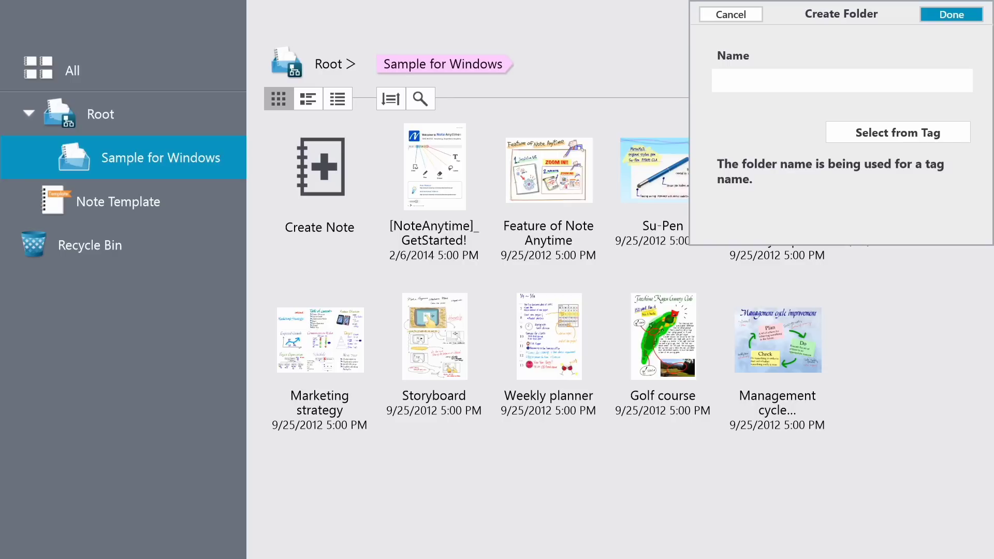
Cancel the Create Folder dialog and open the Industry analysis.pdf note.
click(731, 15)
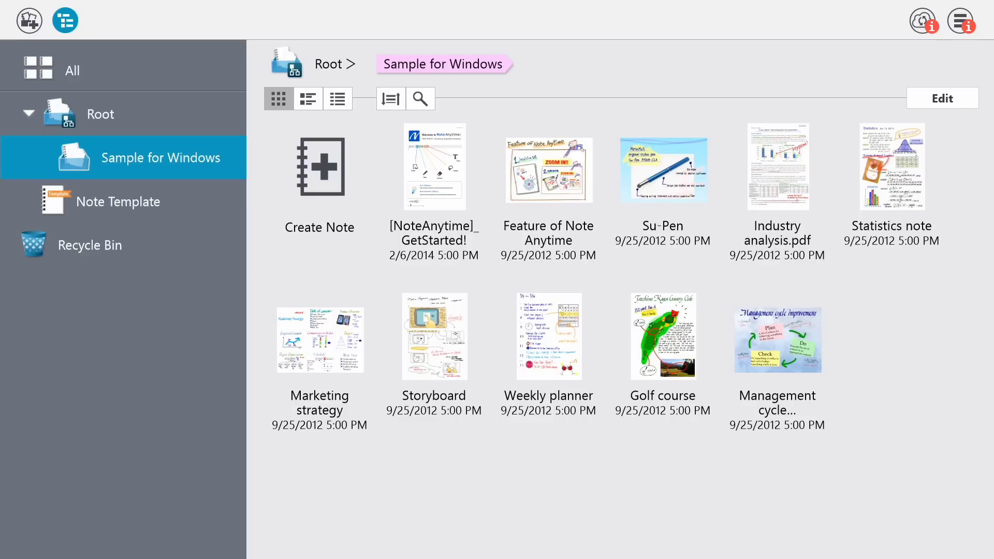
click(778, 176)
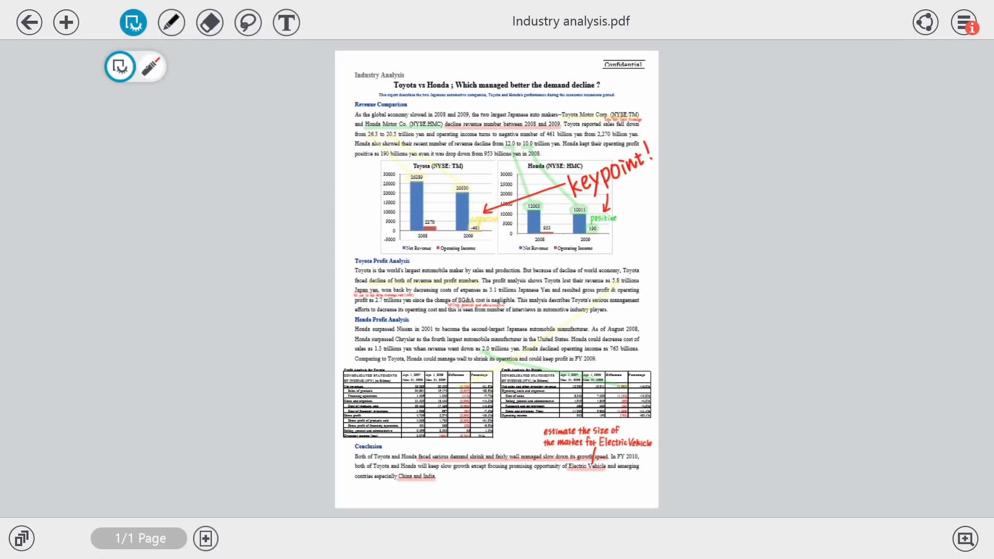
click(601, 22)
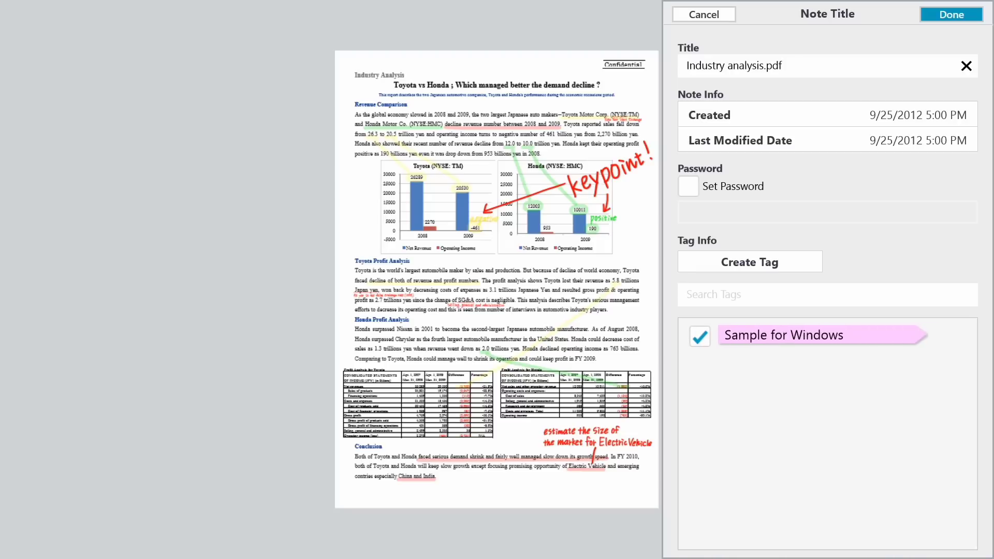
click(704, 14)
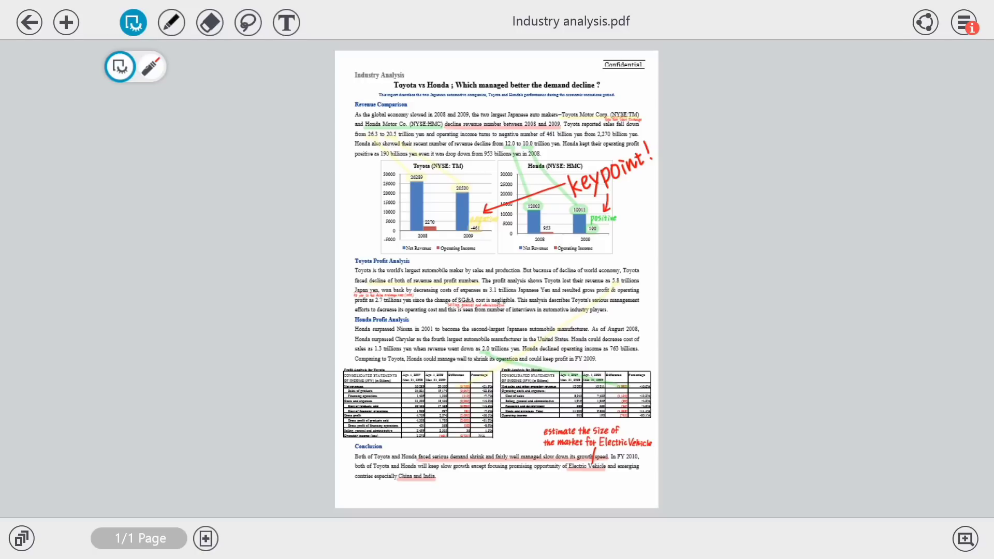
click(925, 23)
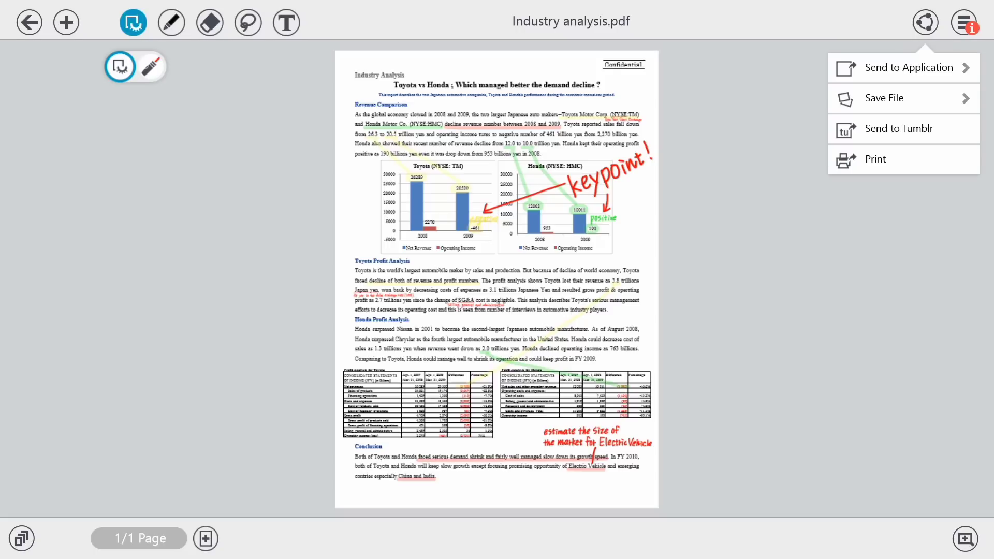
click(908, 68)
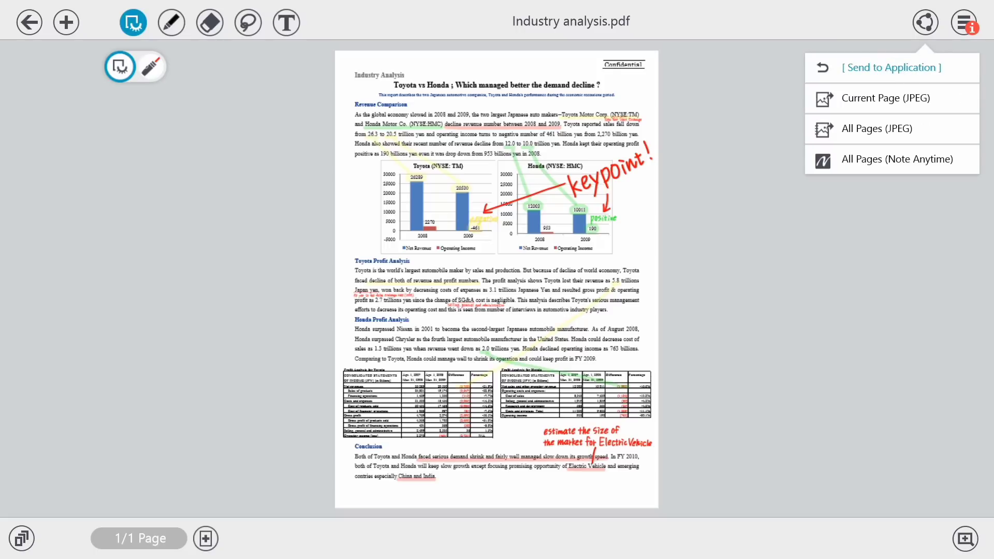
click(925, 23)
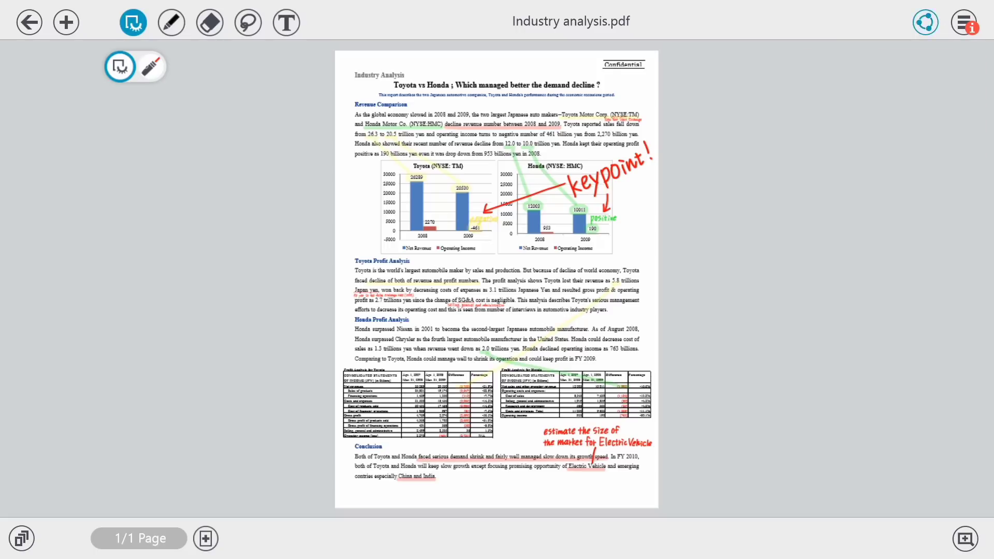
click(932, 96)
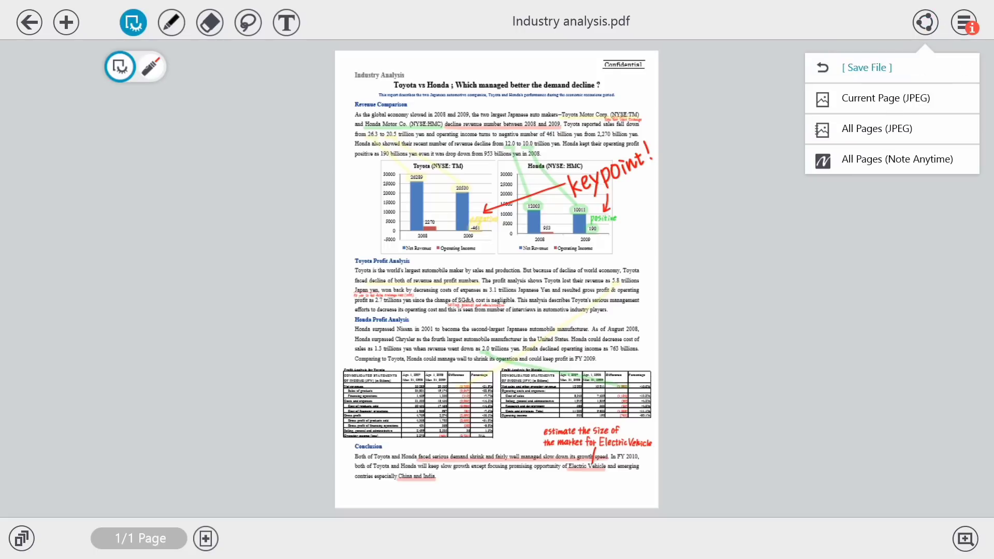
click(905, 311)
click(926, 22)
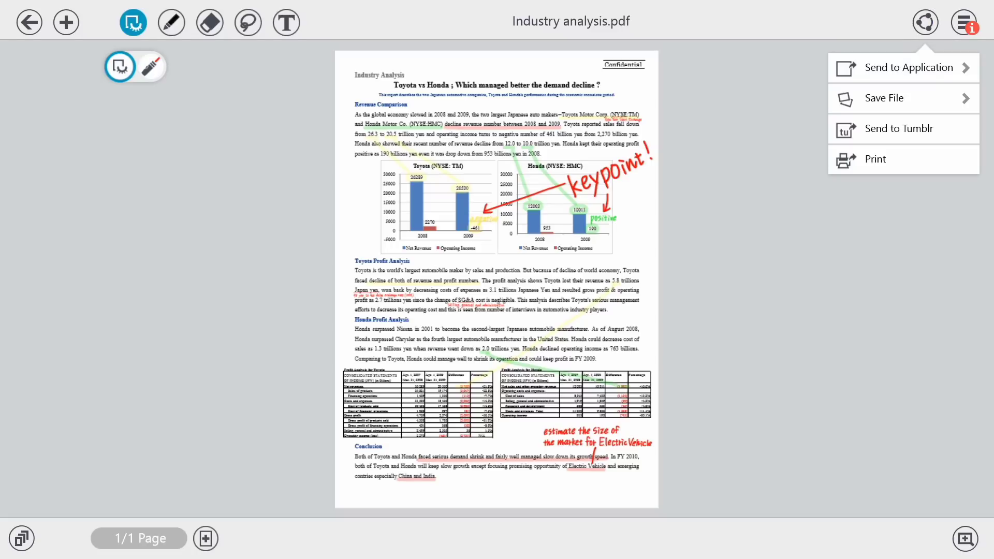
click(835, 393)
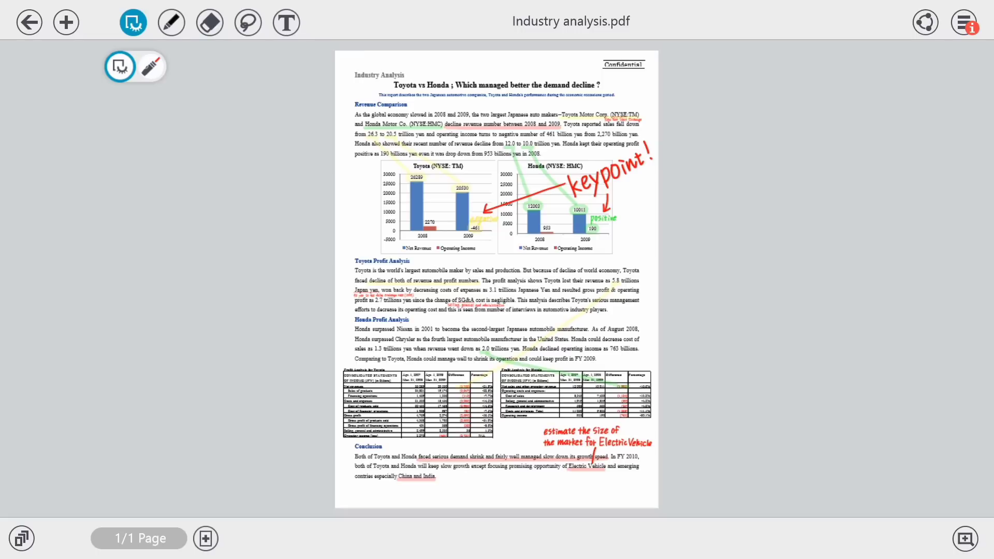
click(65, 23)
click(66, 22)
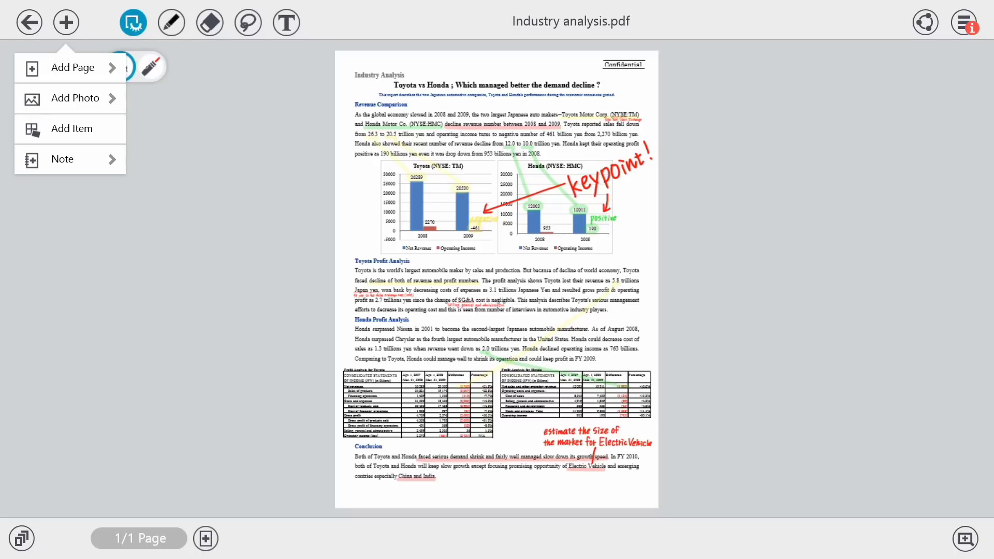
key(Escape)
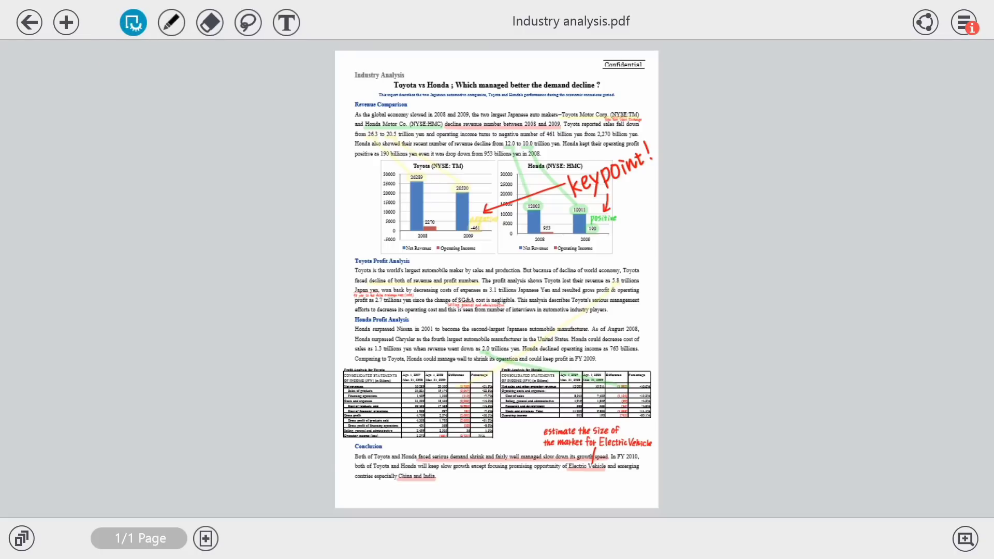
drag(395, 176, 395, 150)
drag(455, 401, 457, 458)
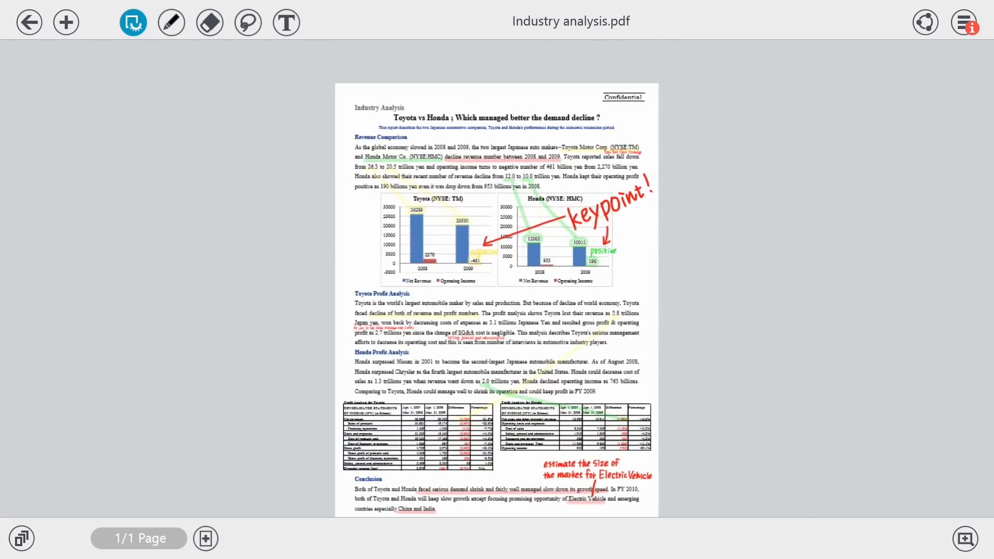
scroll(443, 333, up, 5)
scroll(395, 293, down, 5)
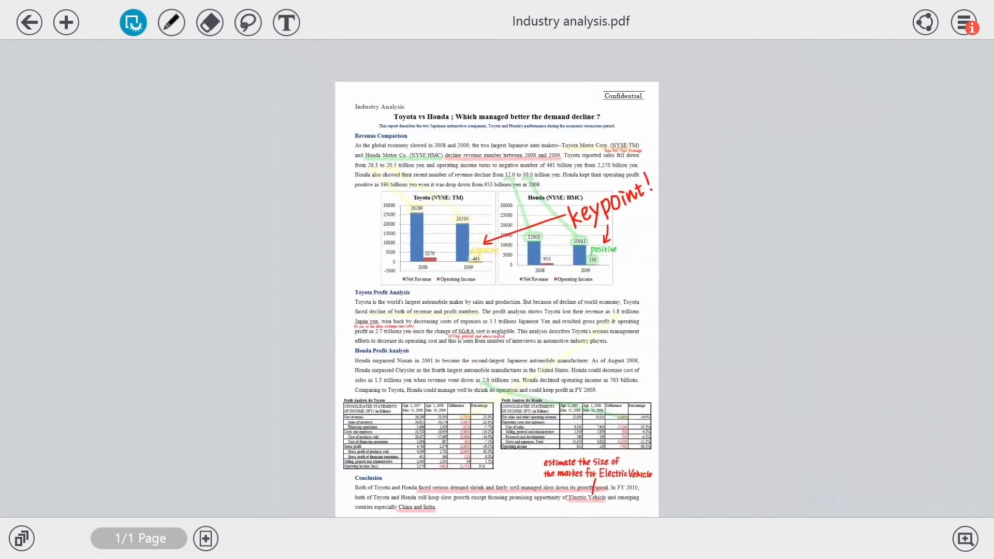
scroll(421, 323, up, 5)
scroll(339, 288, down, 3)
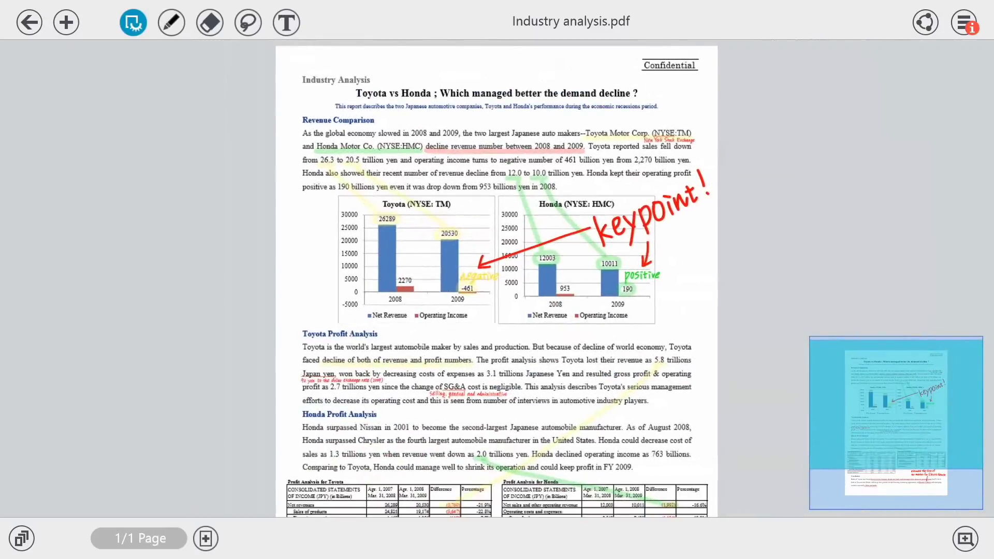
drag(492, 448, 496, 250)
drag(444, 272, 444, 405)
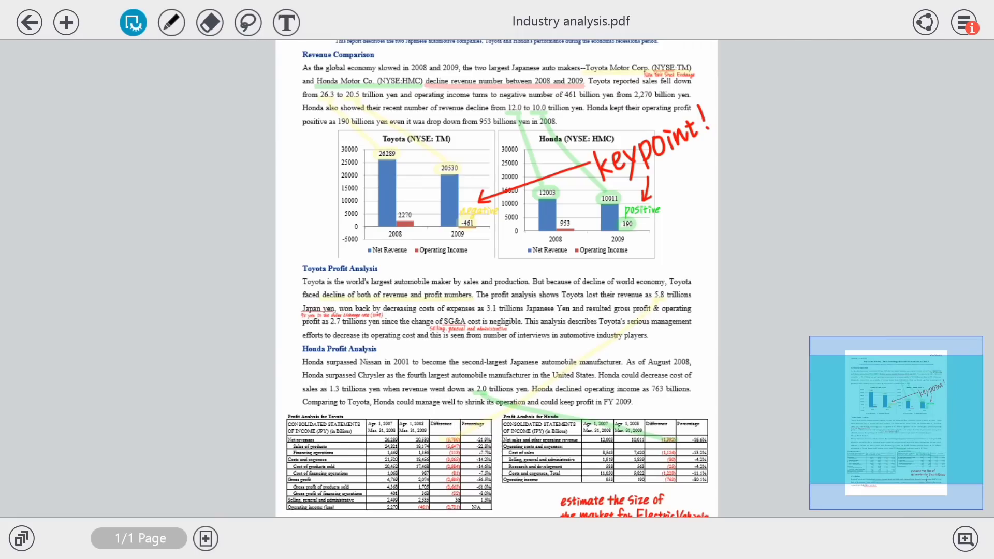
Draw thin and slightly thicker black pen zigzags beside the Toyota chart.
click(172, 22)
click(171, 22)
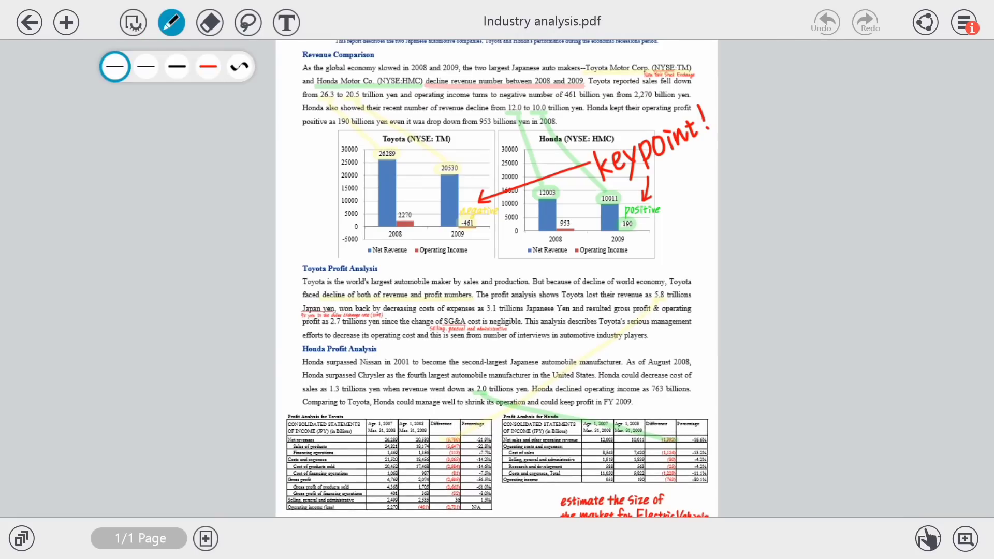
mouse_move(314, 252)
mouse_down()
mouse_move(302, 115)
mouse_move(313, 269)
mouse_up()
click(146, 66)
mouse_move(326, 213)
mouse_down()
mouse_move(318, 59)
mouse_move(308, 250)
mouse_up()
Zoom in on the page and draw thick black strokes down its left side.
click(966, 539)
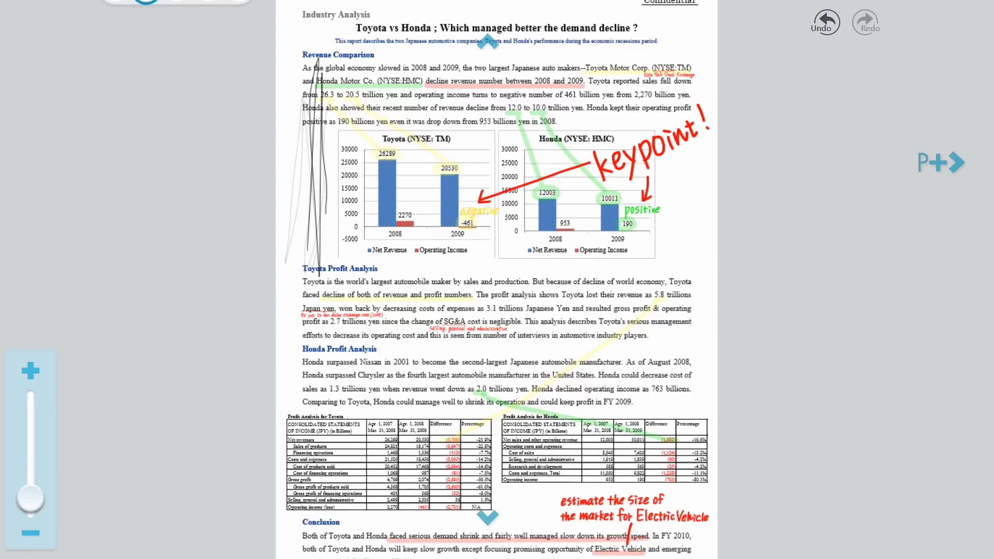
mouse_move(31, 500)
mouse_down()
mouse_move(34, 441)
mouse_move(32, 506)
mouse_up()
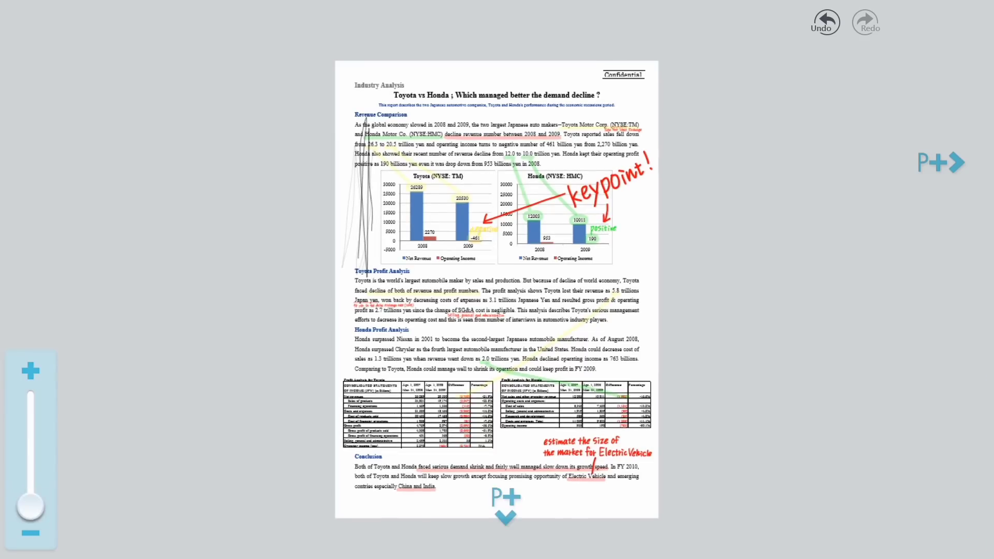
scroll(461, 254, up, 4)
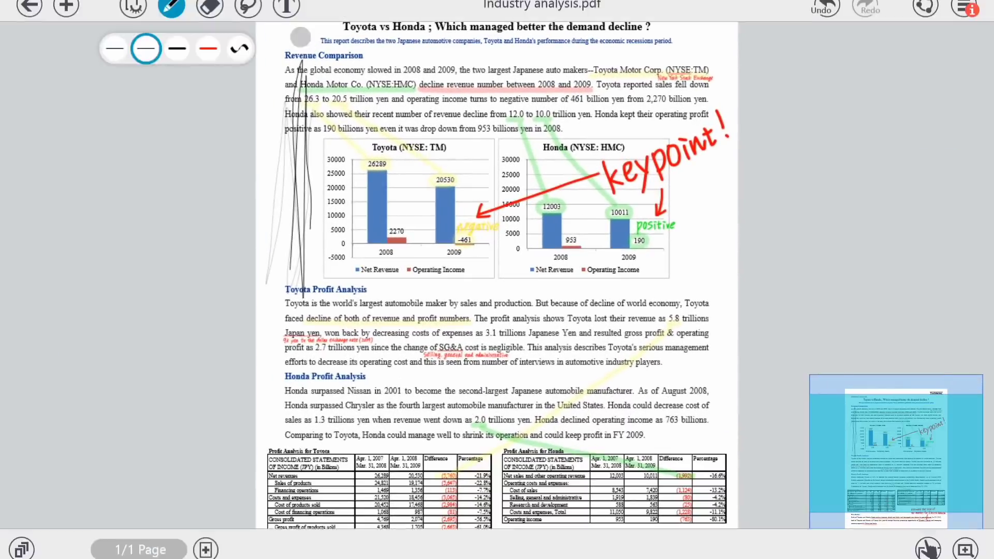
click(178, 66)
drag(317, 115, 380, 346)
Circle both revenue charts in red, then draw a long black brush-pen loop across them.
click(207, 68)
mouse_move(313, 146)
mouse_down()
mouse_move(582, 262)
mouse_move(444, 215)
mouse_move(421, 145)
mouse_move(631, 282)
mouse_up()
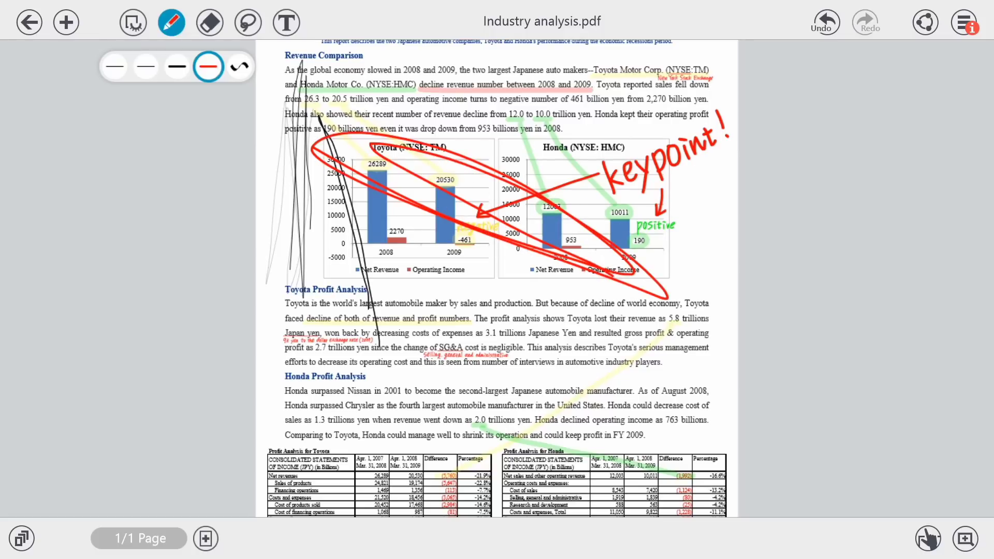
click(239, 67)
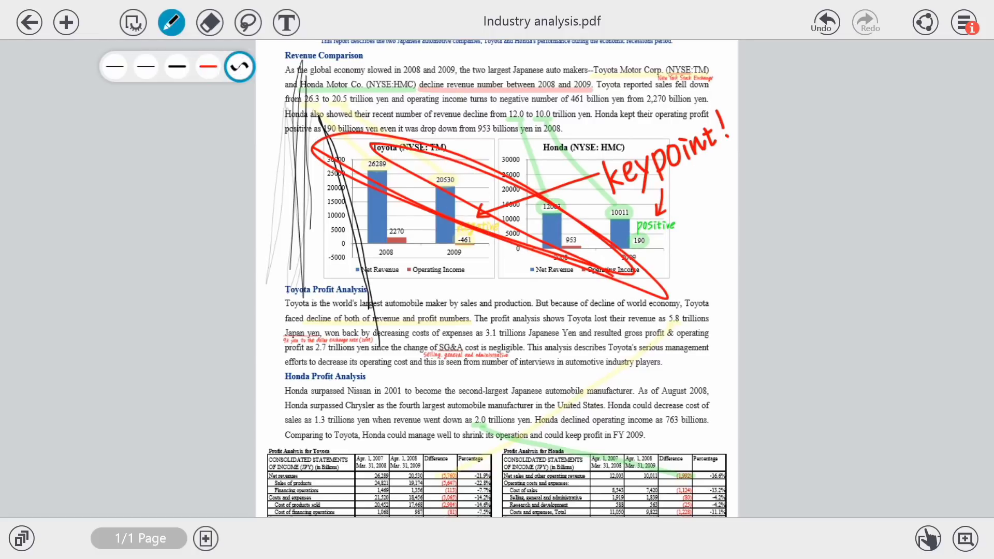
mouse_move(314, 196)
mouse_down()
mouse_move(552, 138)
mouse_move(395, 129)
mouse_move(354, 380)
mouse_move(553, 373)
mouse_move(455, 233)
mouse_up()
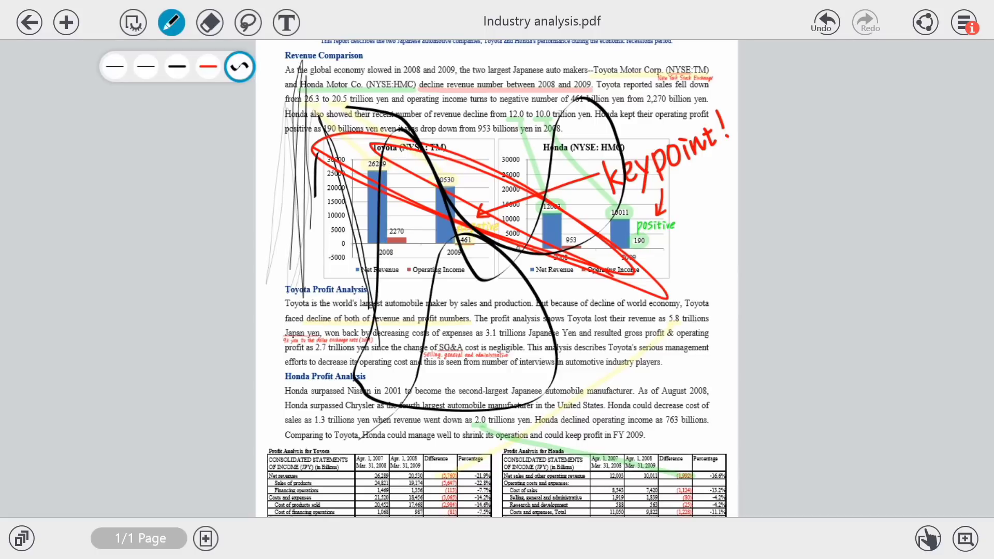
Erase ink over the Toyota chart with the largest eraser, then clear all ink from the page.
click(209, 22)
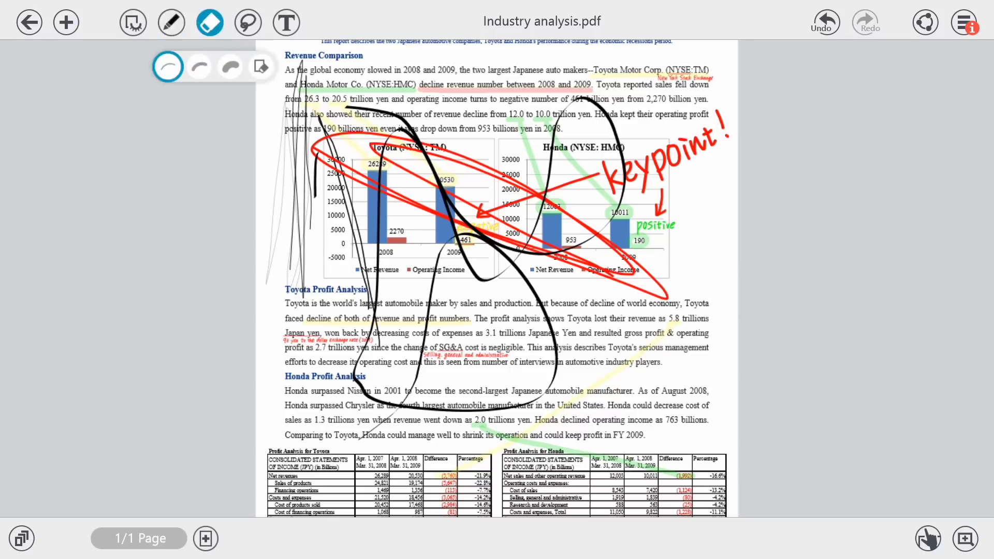
click(199, 67)
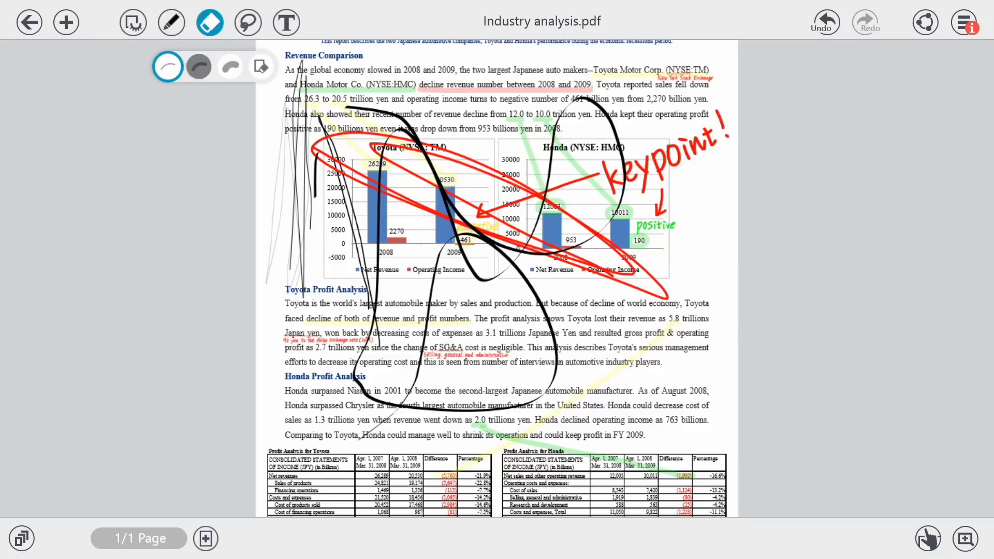
click(230, 67)
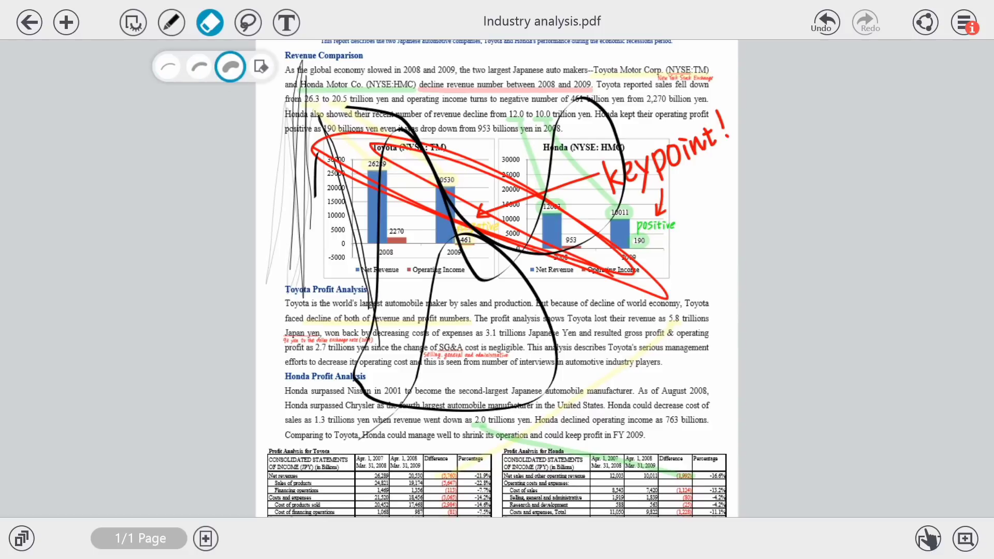
mouse_move(585, 259)
mouse_down()
mouse_move(362, 122)
mouse_move(575, 248)
mouse_move(362, 170)
mouse_move(642, 290)
mouse_move(351, 103)
mouse_move(426, 188)
mouse_move(642, 288)
mouse_move(326, 138)
mouse_move(300, 149)
mouse_move(453, 159)
mouse_move(493, 184)
mouse_move(484, 187)
mouse_up()
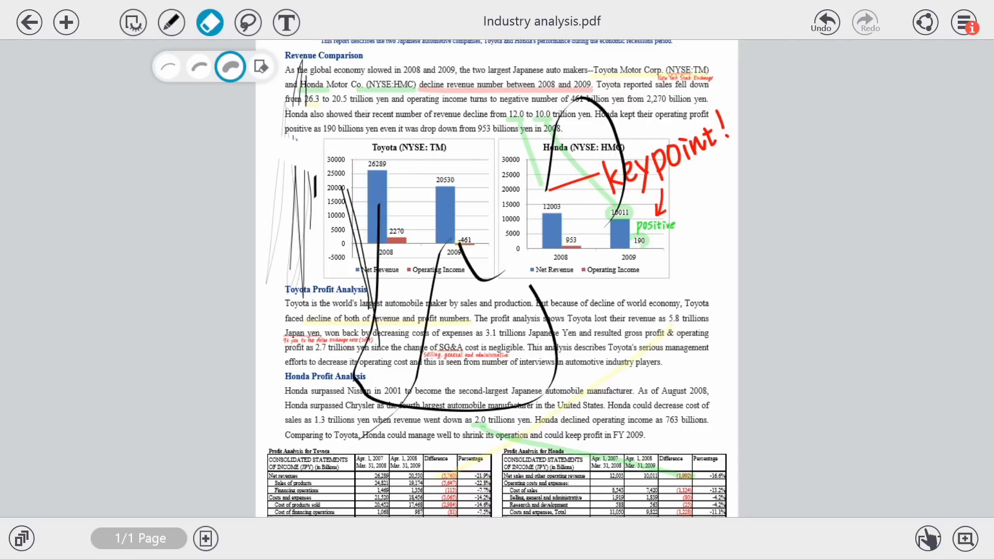
click(261, 66)
click(631, 309)
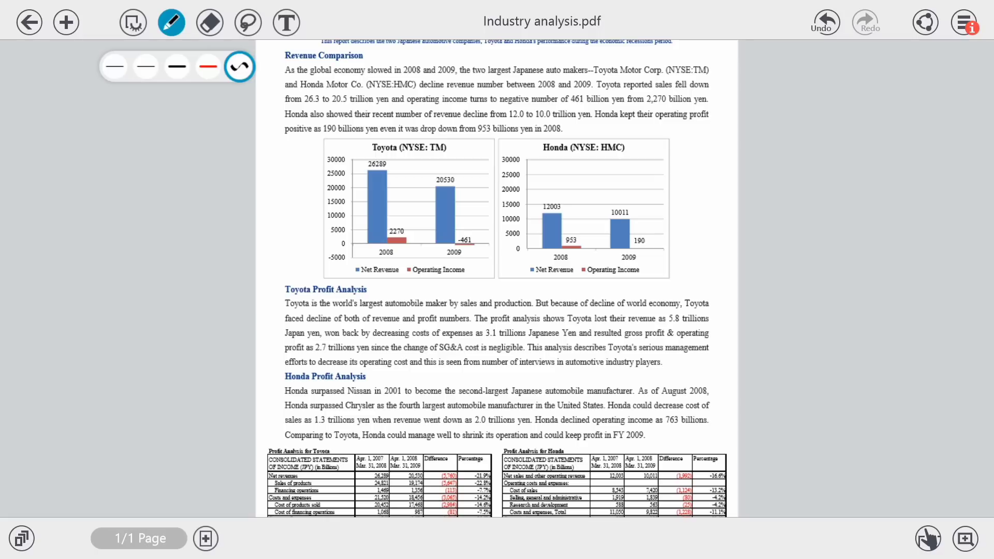
click(115, 66)
Choose the red pen and scribble over the Honda revenue decline sentence.
click(147, 66)
click(179, 66)
click(208, 66)
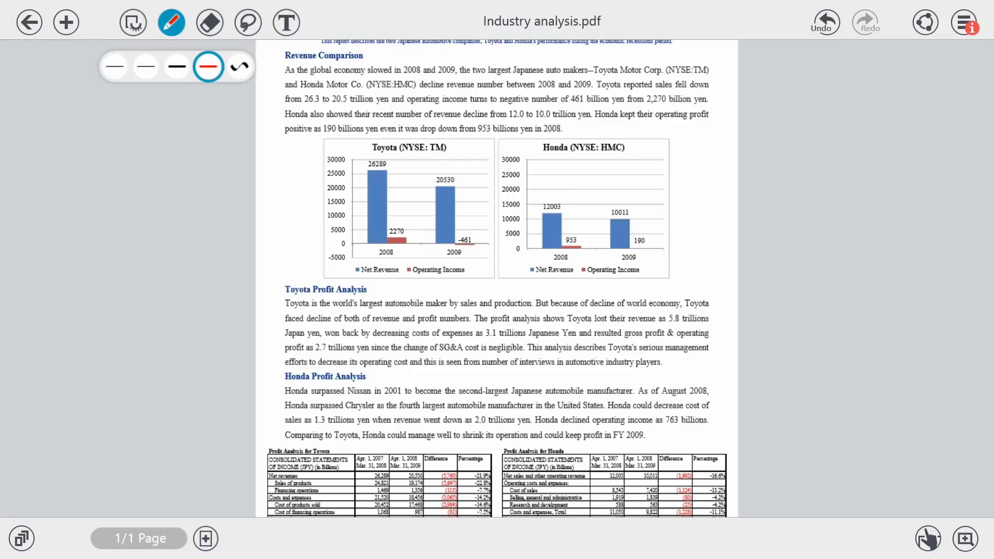
mouse_move(564, 112)
mouse_down()
mouse_move(355, 111)
mouse_move(362, 127)
mouse_move(376, 110)
mouse_up()
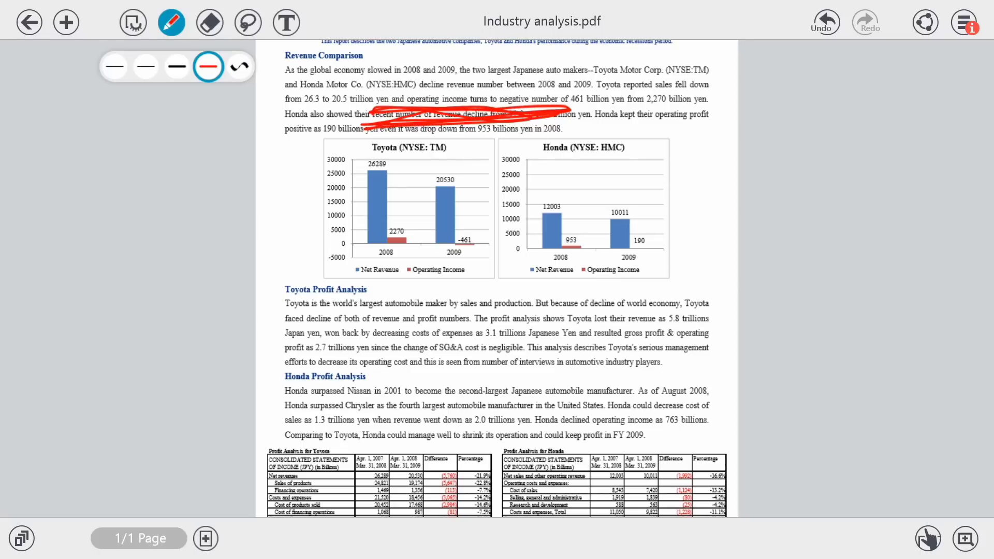
Clear all ink from the page to remove the red scribble.
click(210, 22)
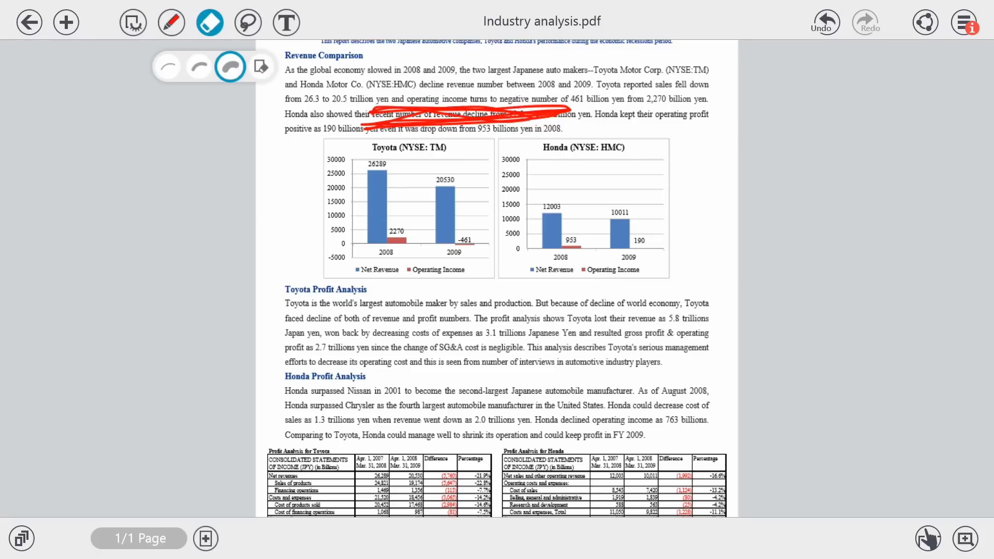
click(260, 67)
click(631, 310)
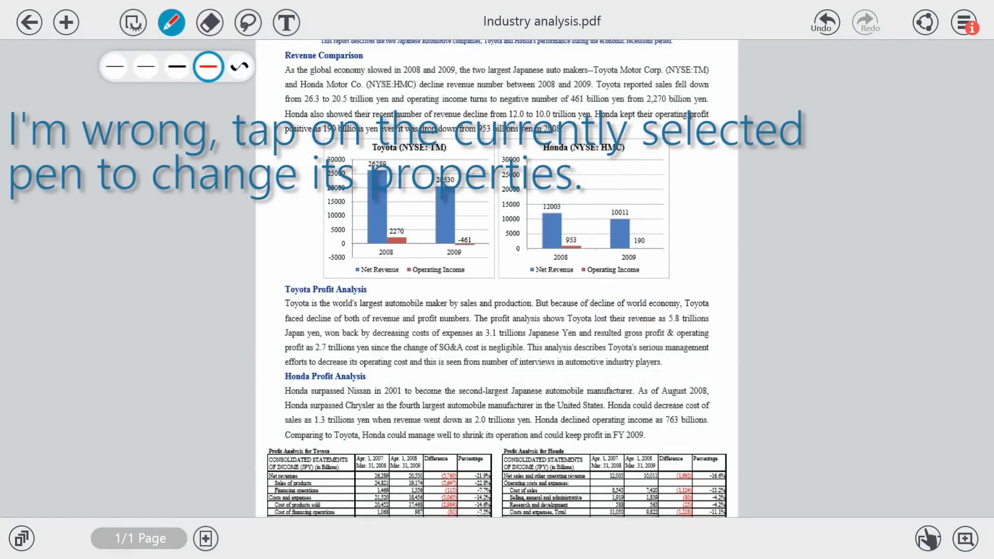
click(248, 22)
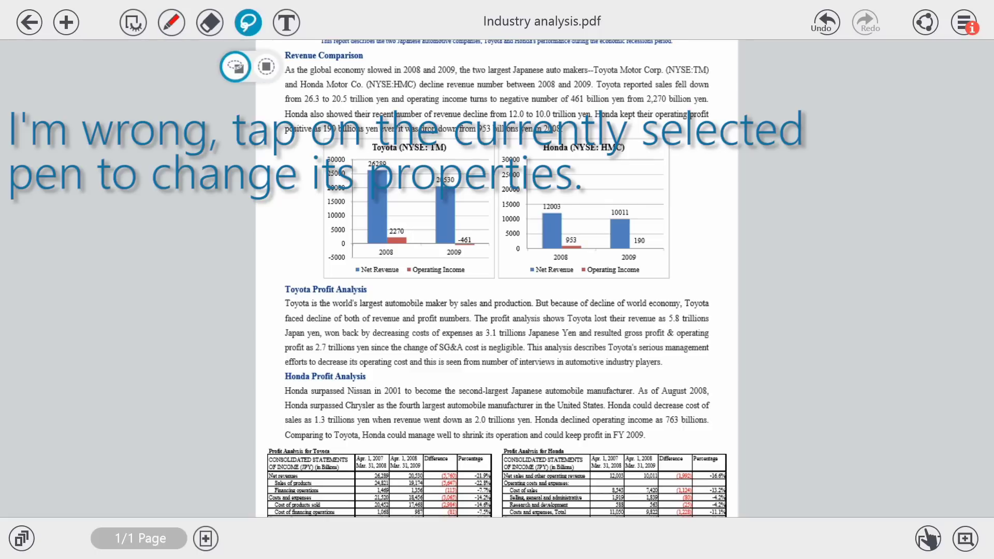
Draw a red loop around the Revenue Comparison section and charts, then lasso it to shrink and rotate it.
click(171, 22)
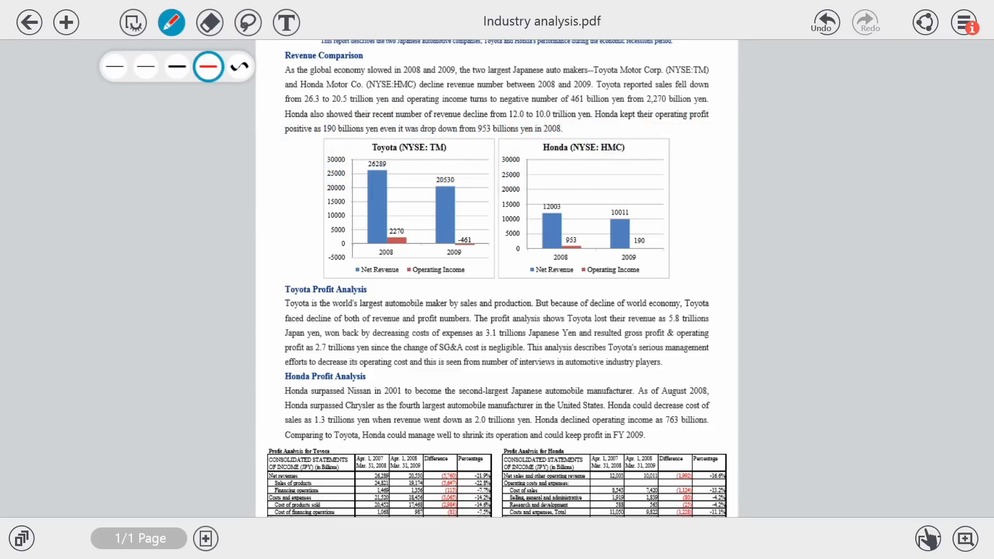
mouse_move(293, 91)
mouse_down()
mouse_move(281, 278)
mouse_move(643, 339)
mouse_move(714, 84)
mouse_move(301, 59)
mouse_move(286, 303)
mouse_move(559, 342)
mouse_move(689, 346)
mouse_up()
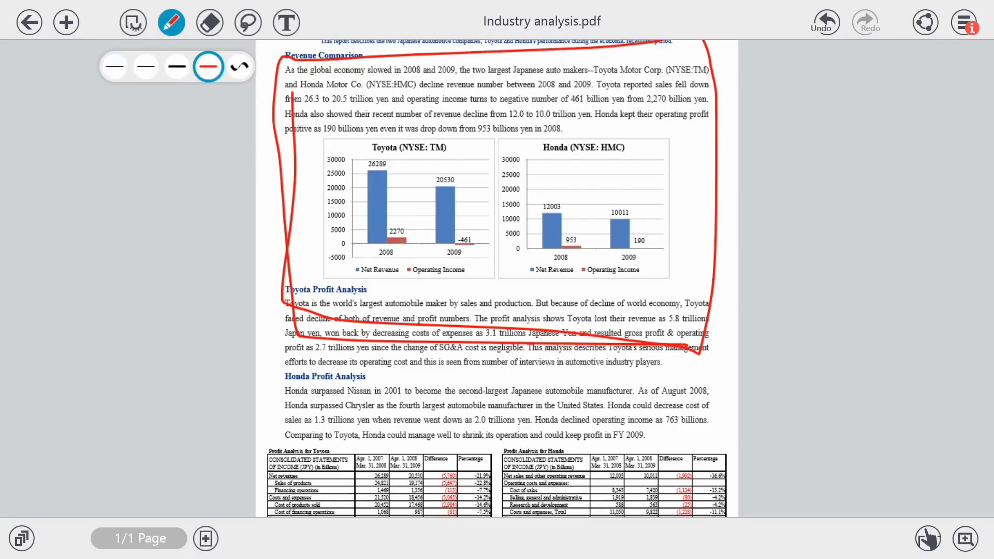
click(248, 22)
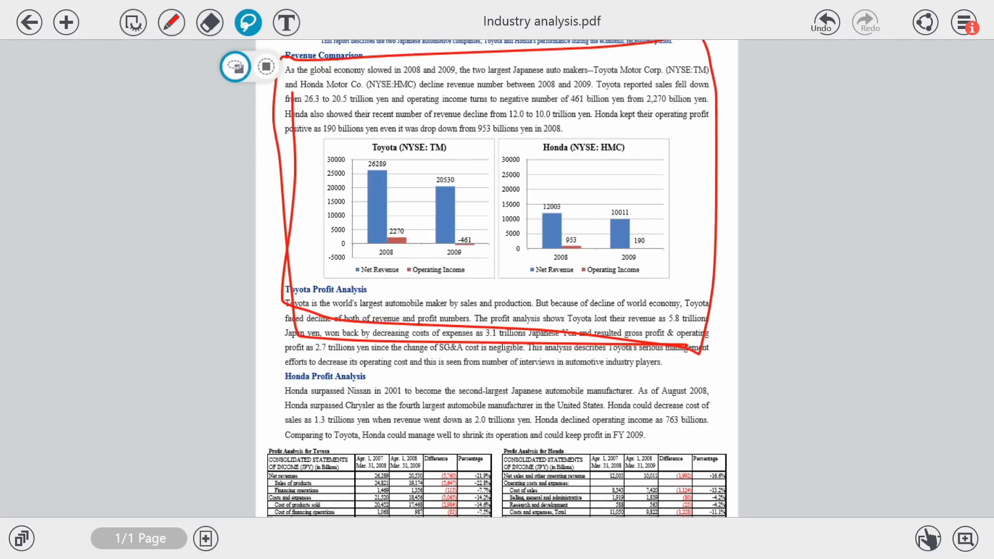
mouse_move(785, 295)
mouse_down()
mouse_move(688, 446)
mouse_move(269, 331)
mouse_move(240, 43)
mouse_move(636, 25)
mouse_move(786, 240)
mouse_move(762, 399)
mouse_up()
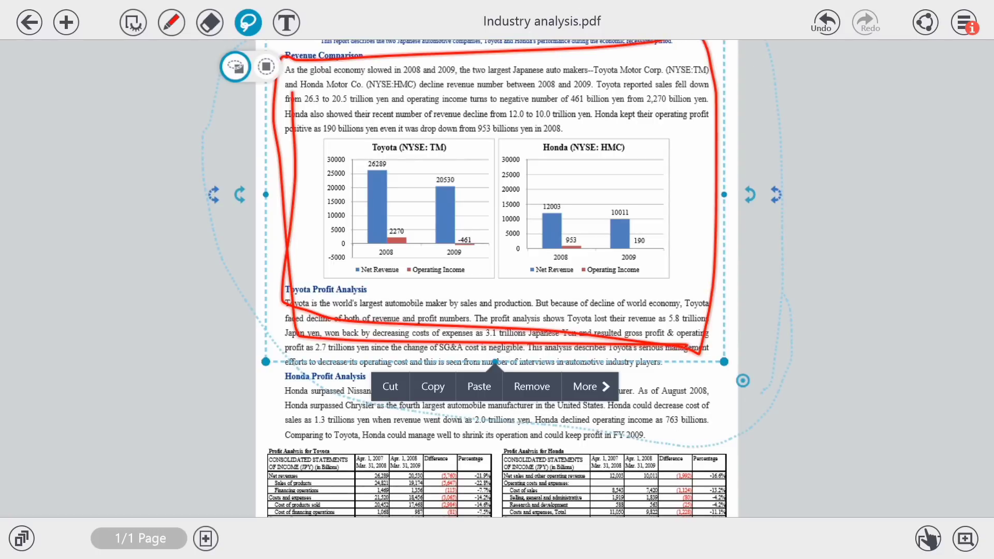
mouse_move(724, 362)
mouse_down()
mouse_move(710, 348)
mouse_move(728, 373)
mouse_move(669, 325)
mouse_up()
mouse_move(672, 167)
mouse_down()
mouse_move(677, 195)
mouse_move(402, 377)
mouse_move(253, 111)
mouse_move(244, 187)
mouse_up()
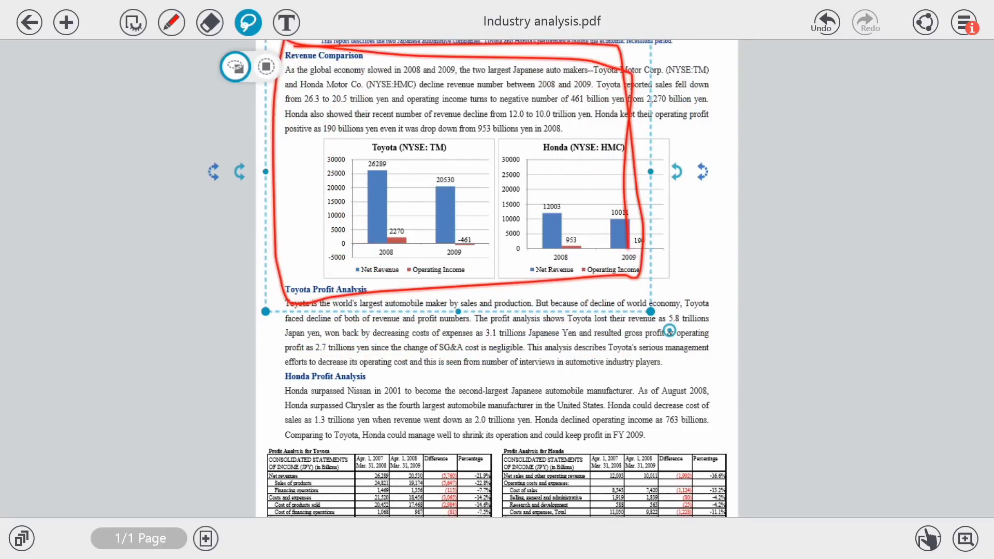
click(714, 176)
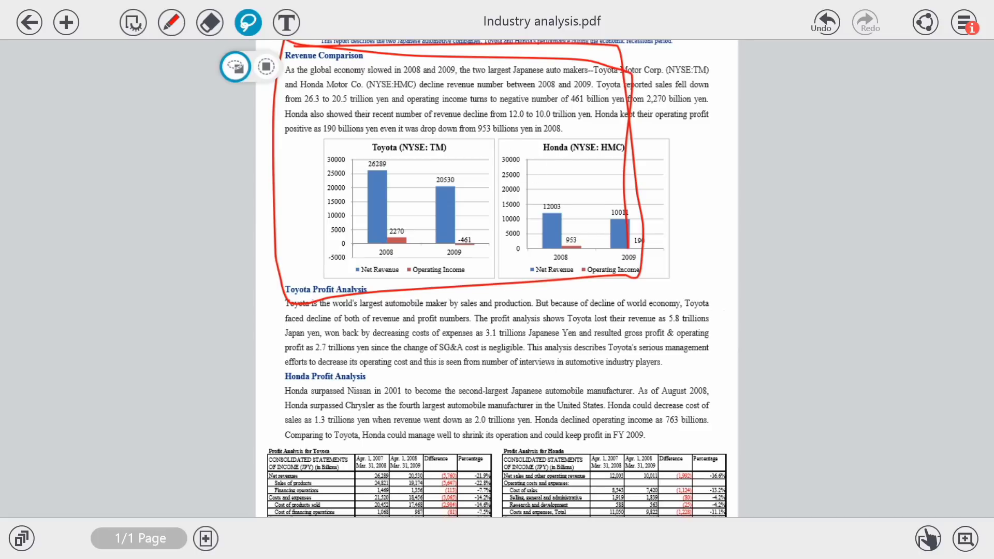
Reselect the red loop with the lasso twice, dismissing its edit options and deselecting each time.
mouse_move(726, 180)
mouse_down()
mouse_move(274, 15)
mouse_move(332, 2)
mouse_up()
click(733, 248)
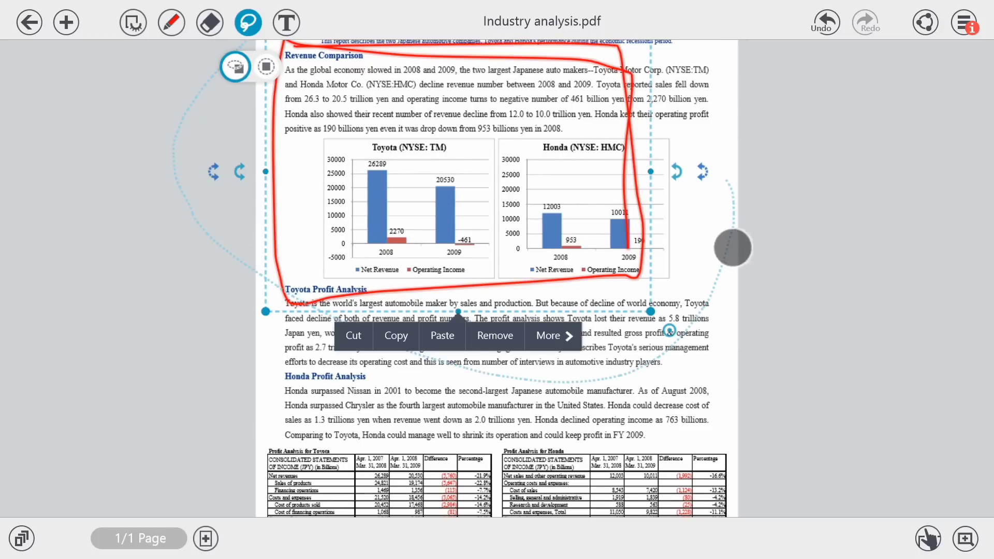
click(669, 330)
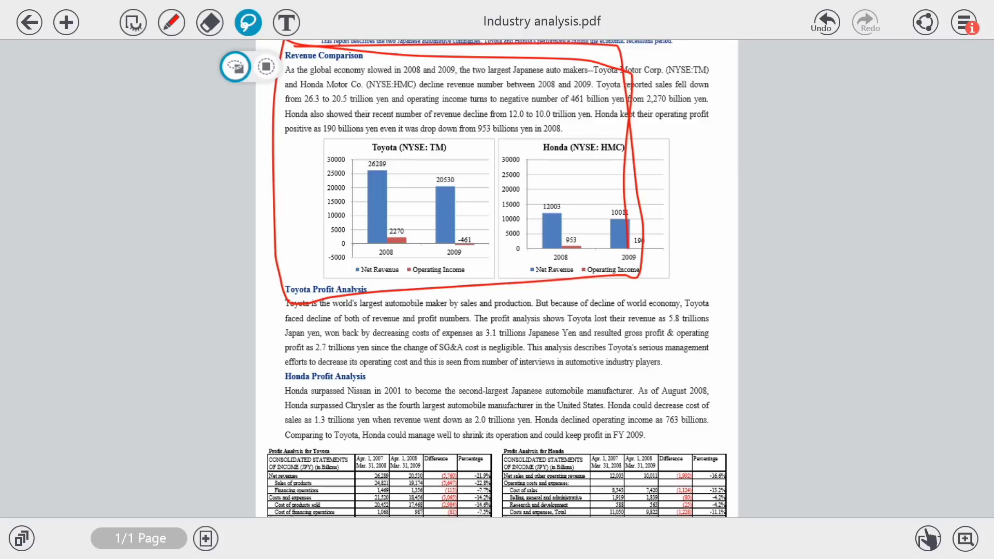
mouse_move(694, 123)
mouse_down()
mouse_move(218, 126)
mouse_move(460, 2)
mouse_up()
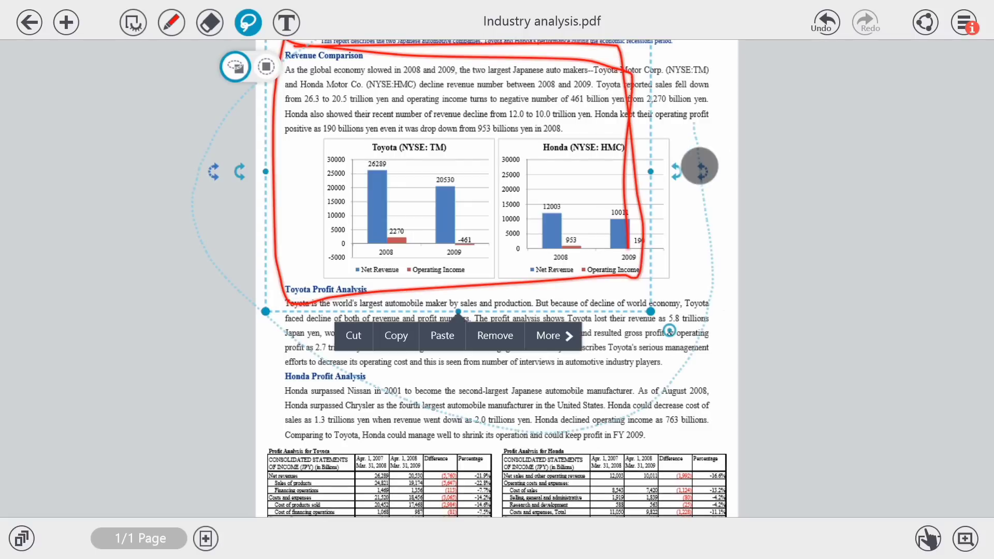
click(699, 166)
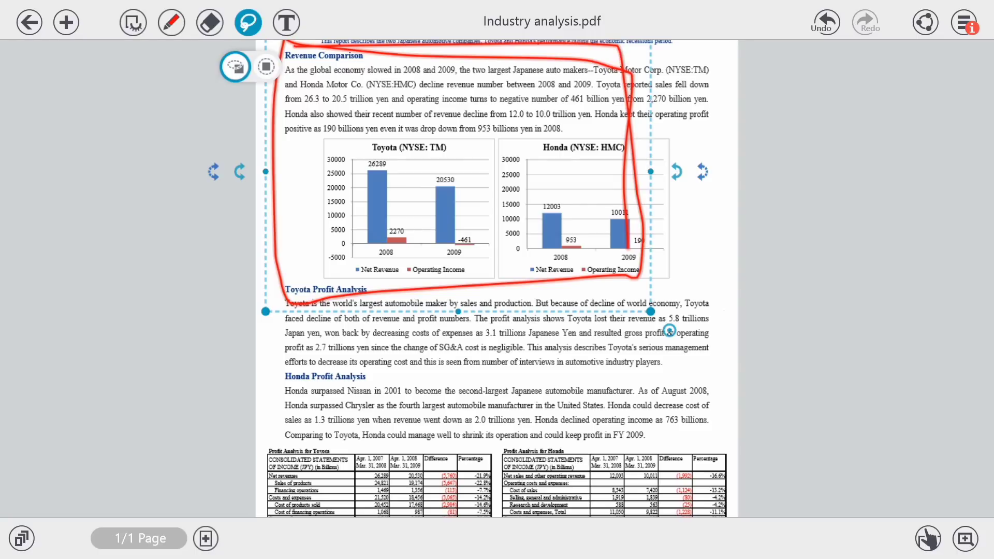
click(669, 330)
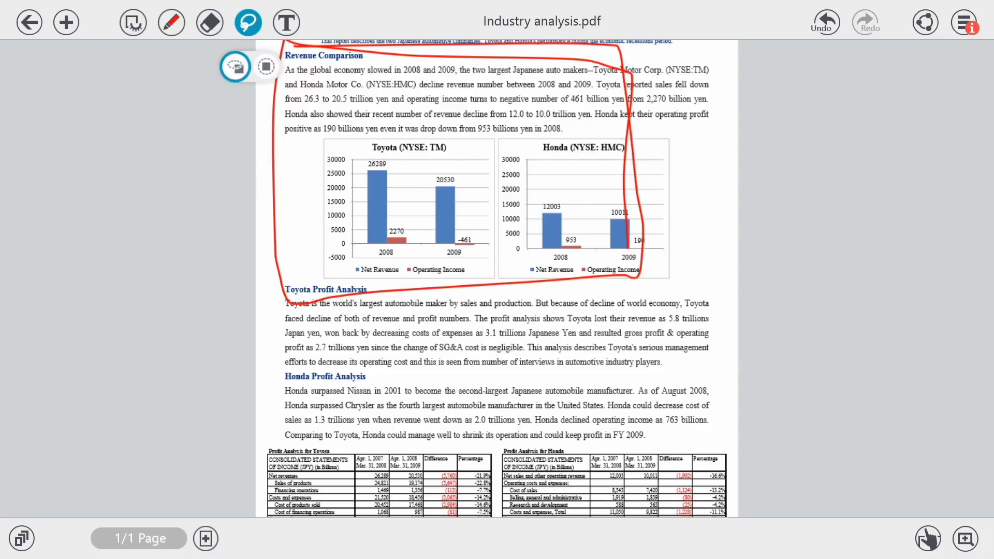
click(171, 22)
Erase the red loop by clearing all ink from the page.
click(209, 22)
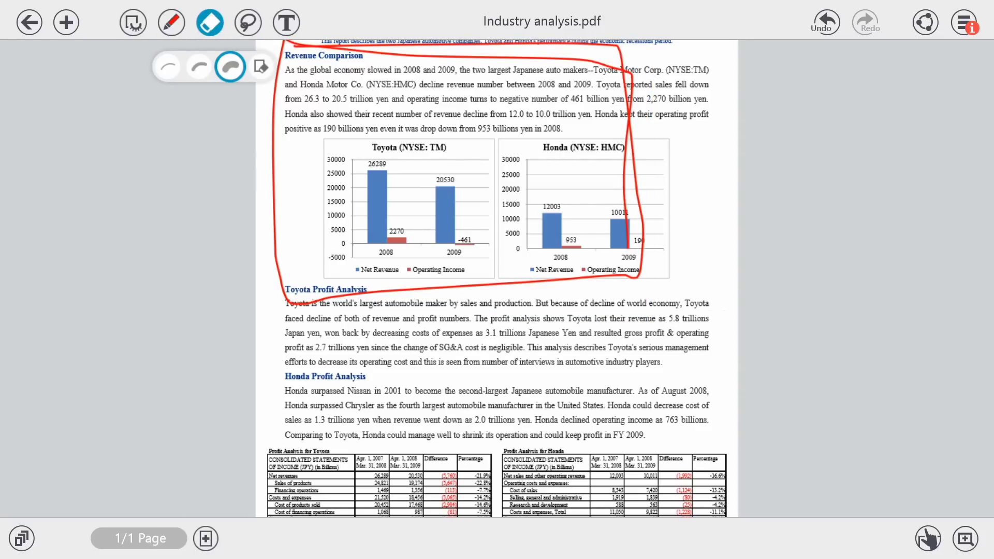
drag(282, 134, 273, 118)
click(260, 67)
click(630, 308)
Place a text box over the Toyota chart and enlarge it toward the Honda chart.
click(286, 22)
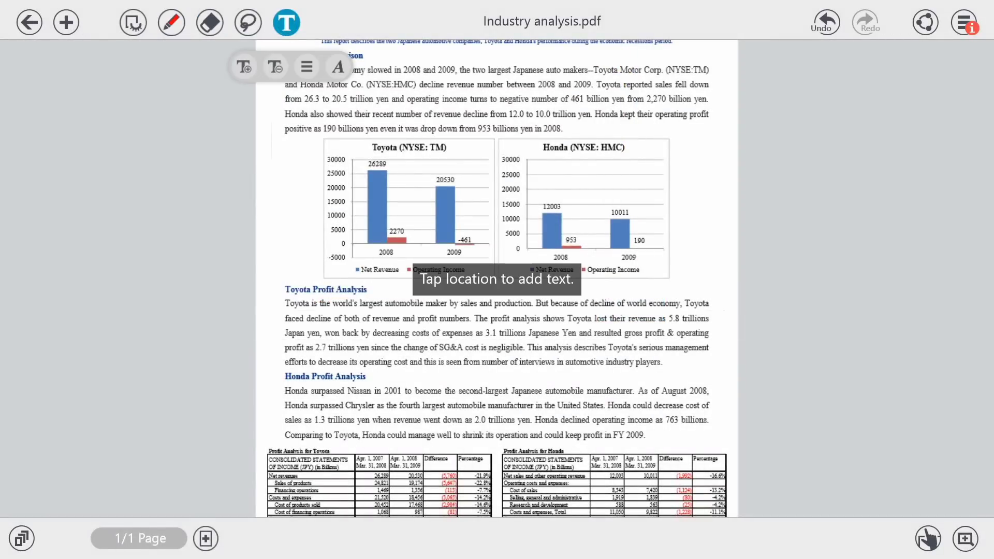
click(395, 207)
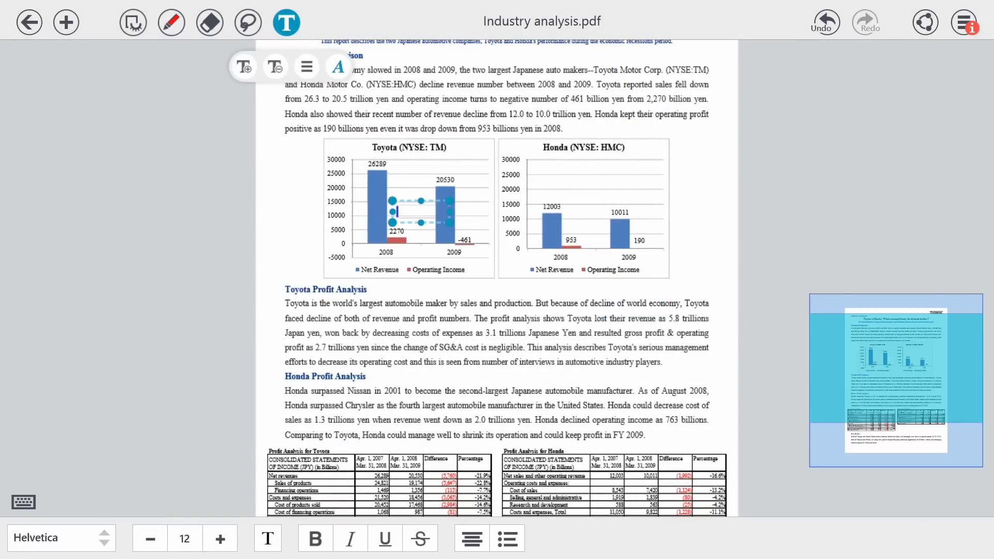
drag(449, 223, 556, 292)
click(98, 539)
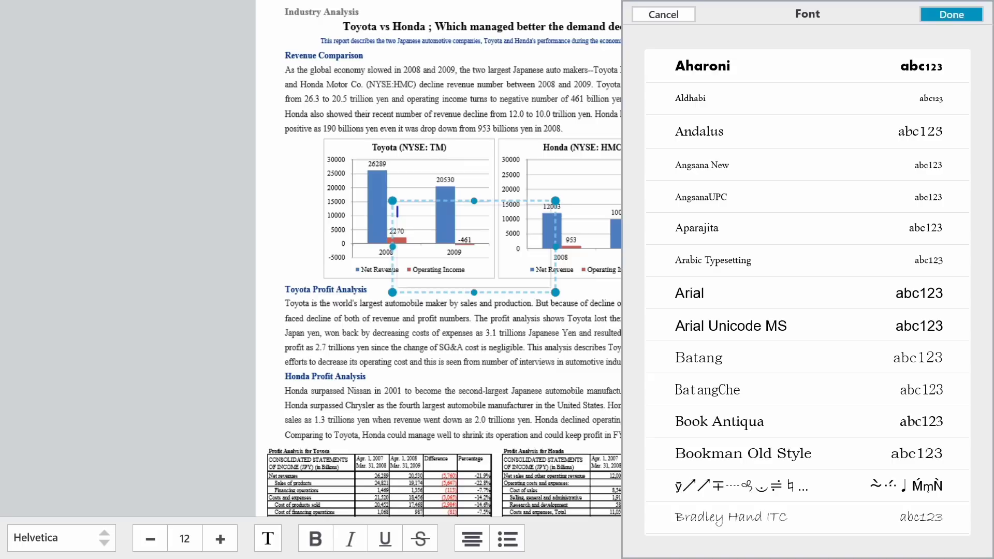
Scroll through the Font list and cancel it, keeping Helvetica as the font.
scroll(807, 290, down, 20)
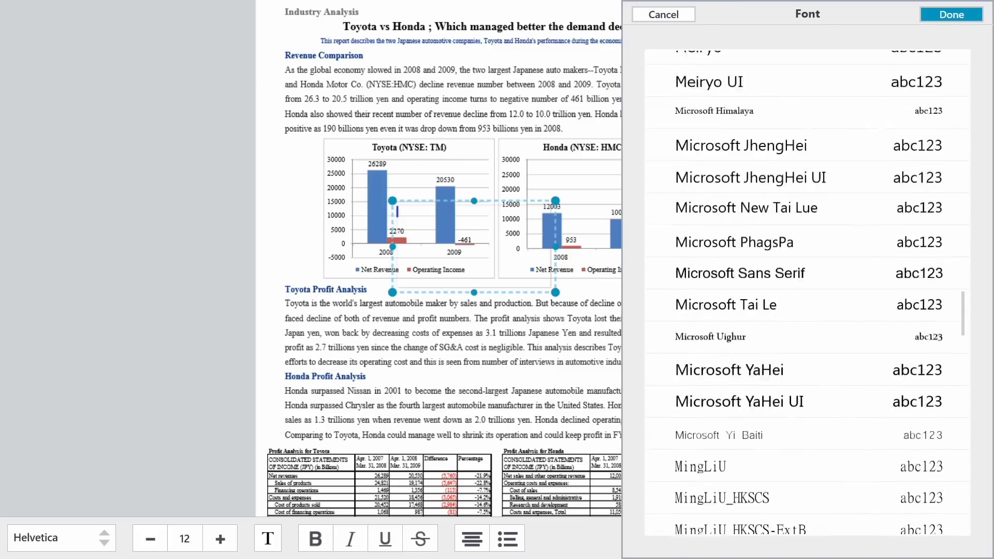
scroll(807, 290, down, 20)
scroll(665, 333, up, 10)
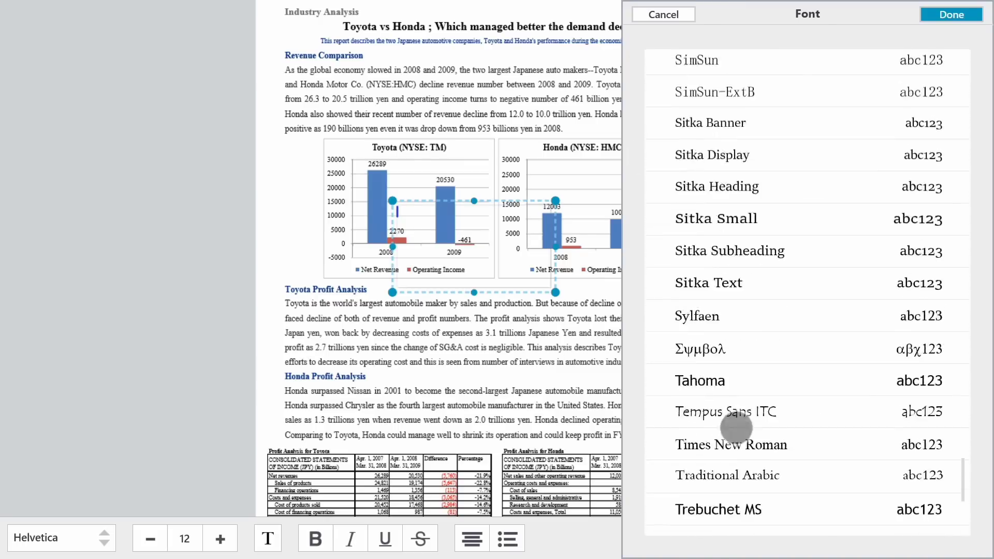
scroll(736, 427, up, 15)
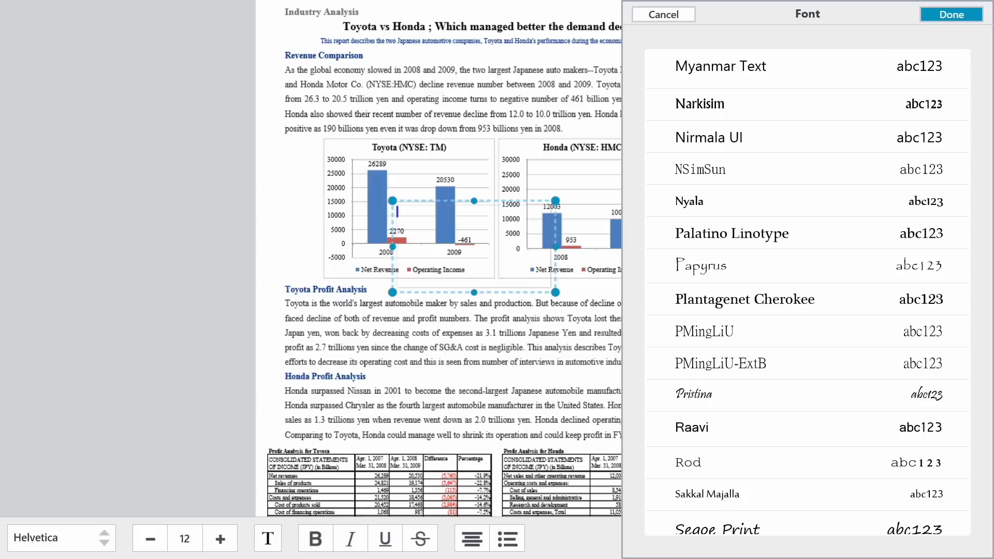
scroll(732, 516, up, 10)
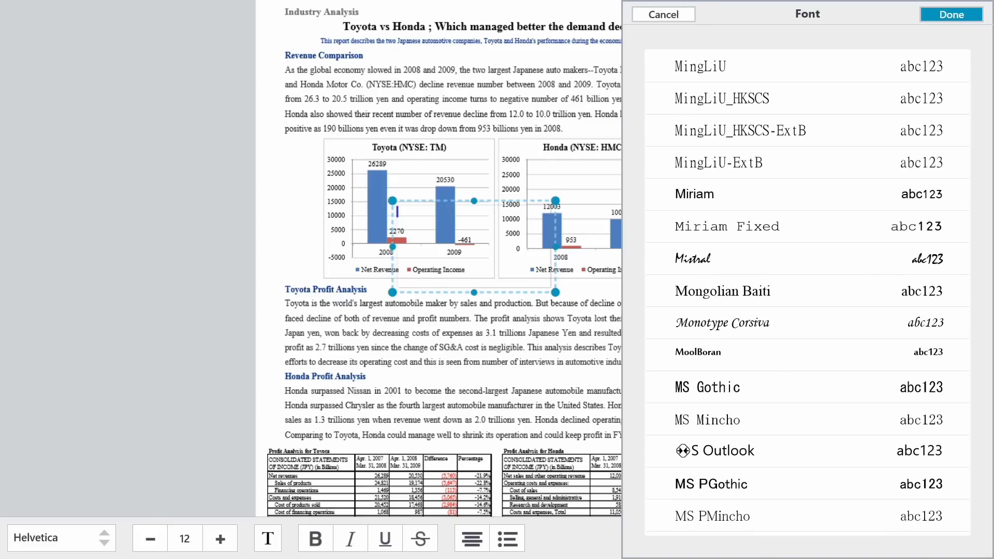
click(664, 14)
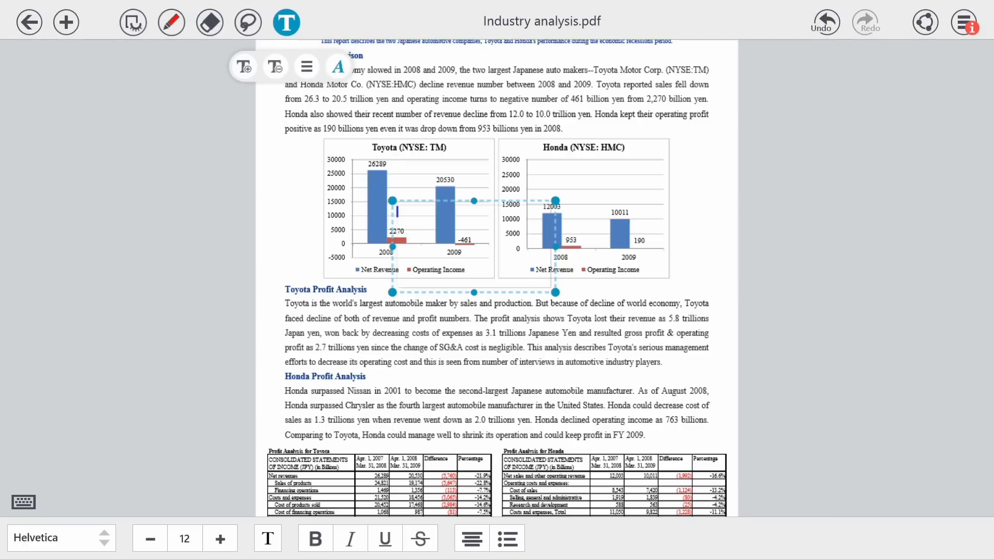
Set the text size to 13 and turn on italic and strikethrough.
click(220, 539)
click(151, 539)
click(220, 539)
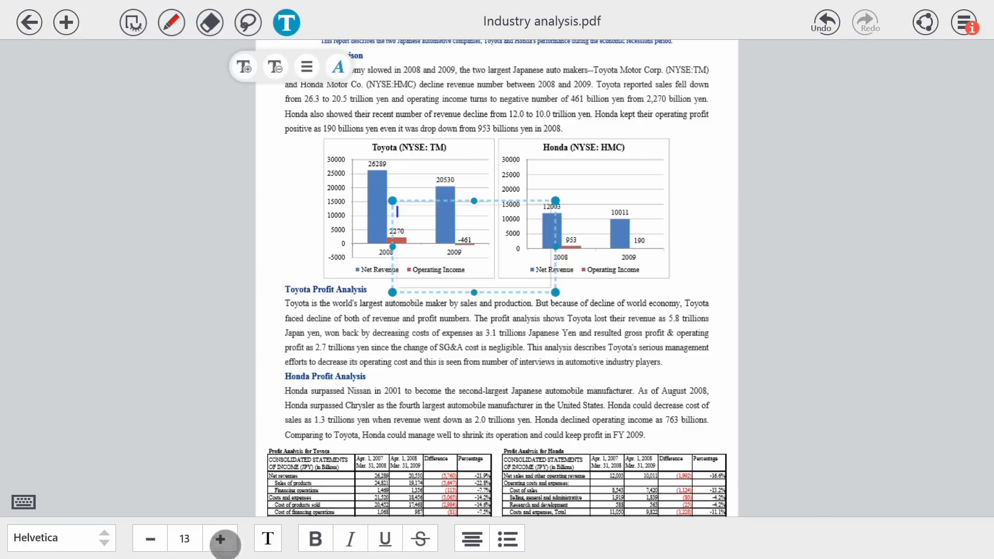
click(267, 539)
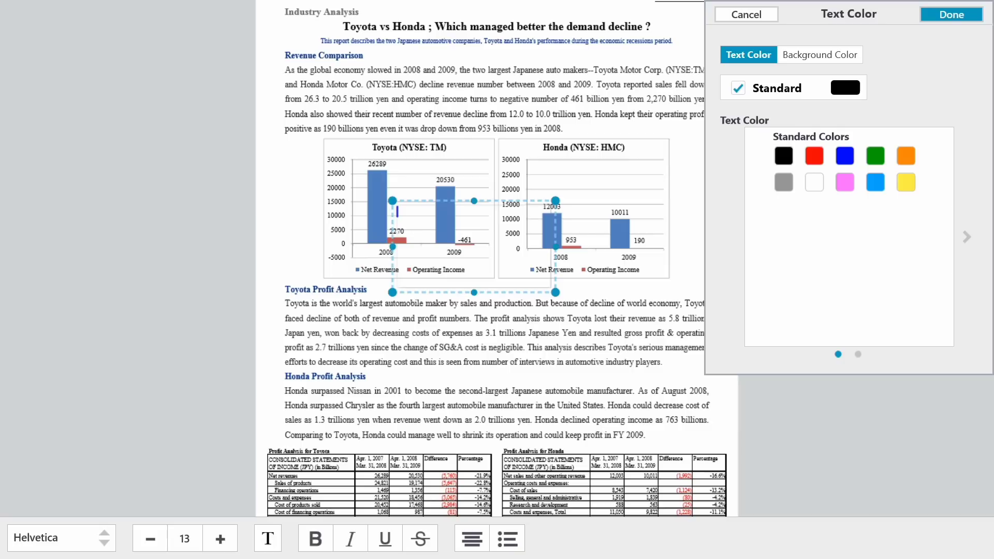
click(351, 539)
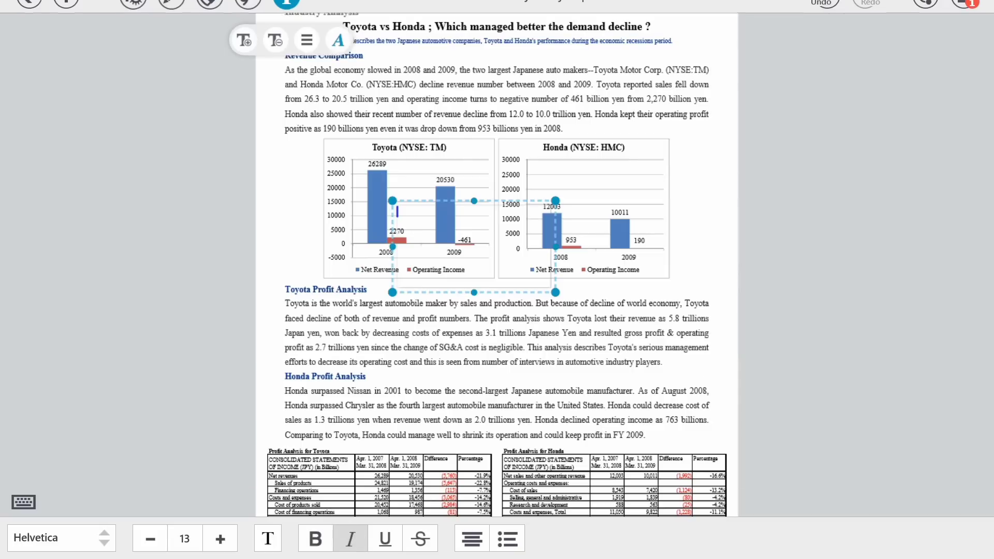
click(421, 539)
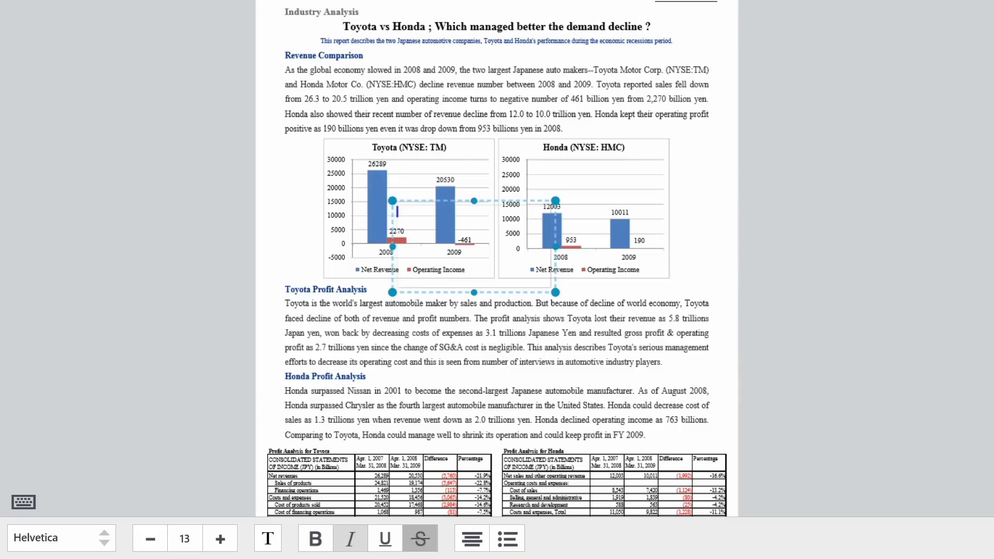
Look at the alignment and bullet/numbering options, closing both without changes.
click(471, 539)
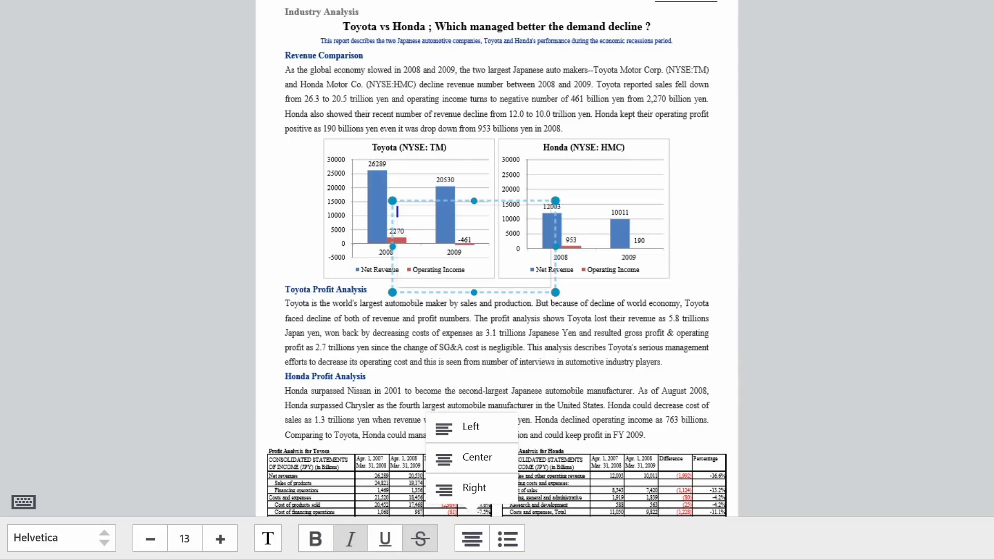
click(508, 541)
click(511, 549)
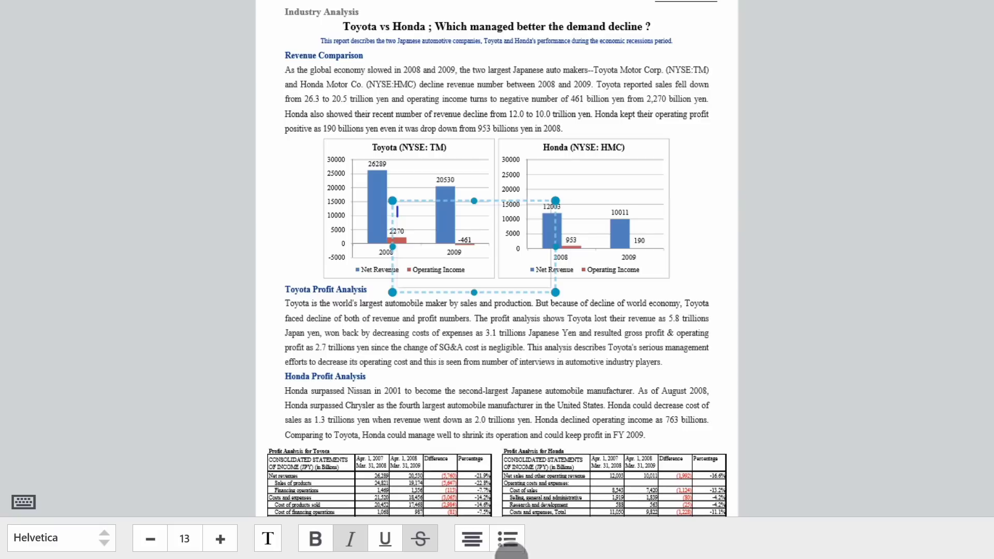
click(507, 539)
click(507, 539)
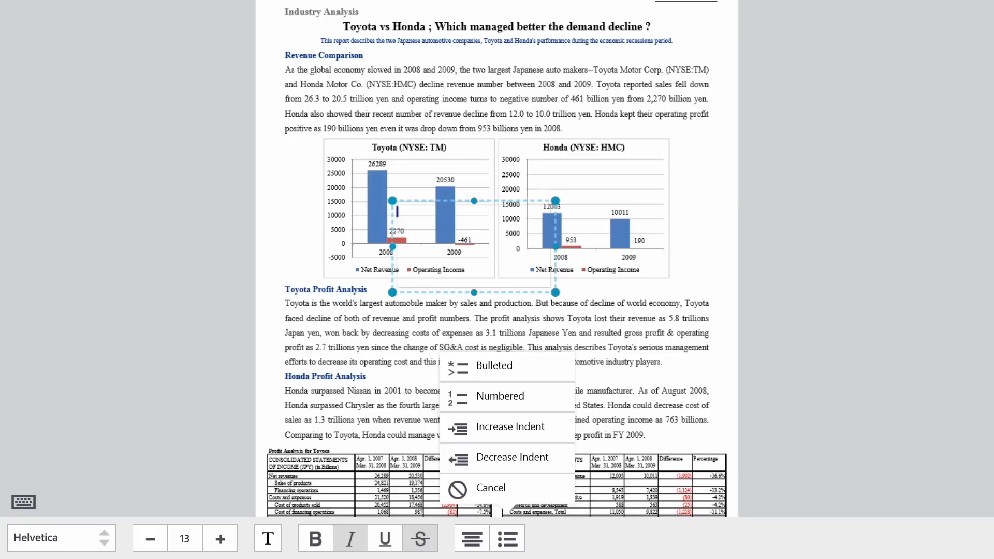
click(491, 488)
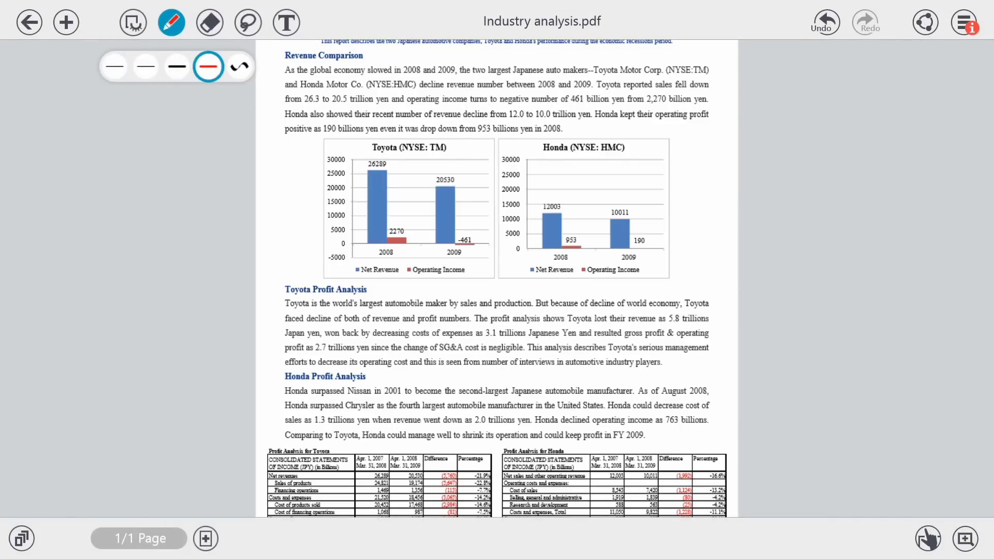
Switch to the browsing tool and zoom out to show the whole page.
click(132, 22)
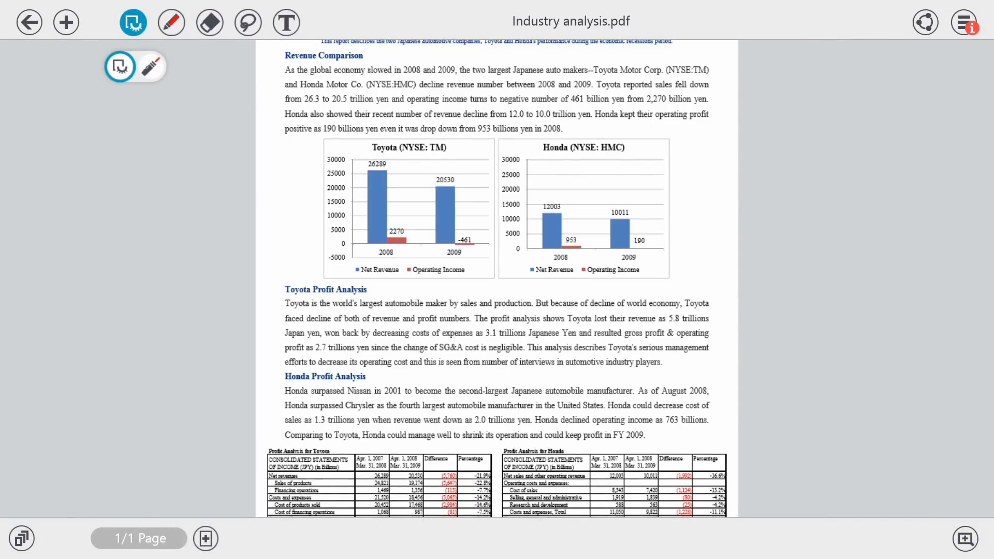
scroll(427, 262, down, 4)
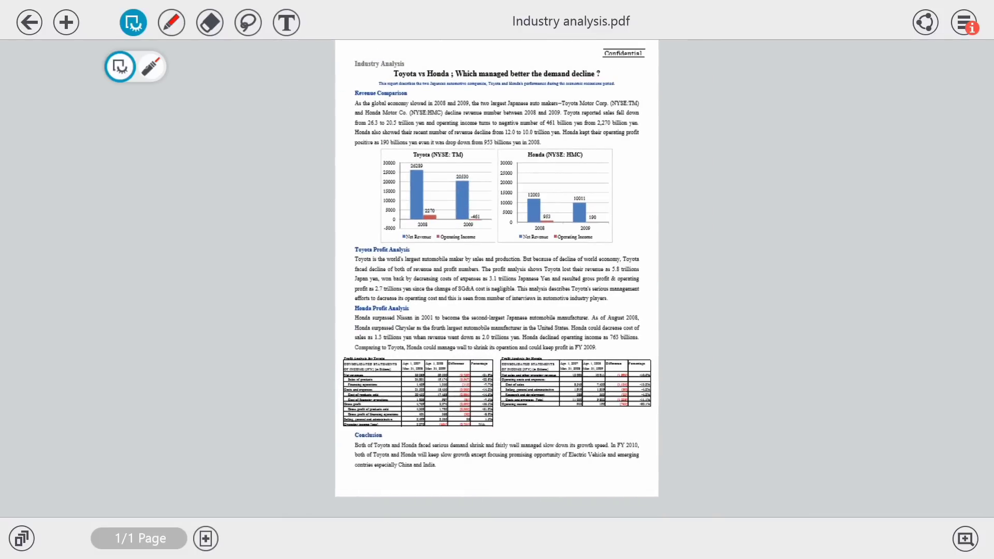
click(925, 23)
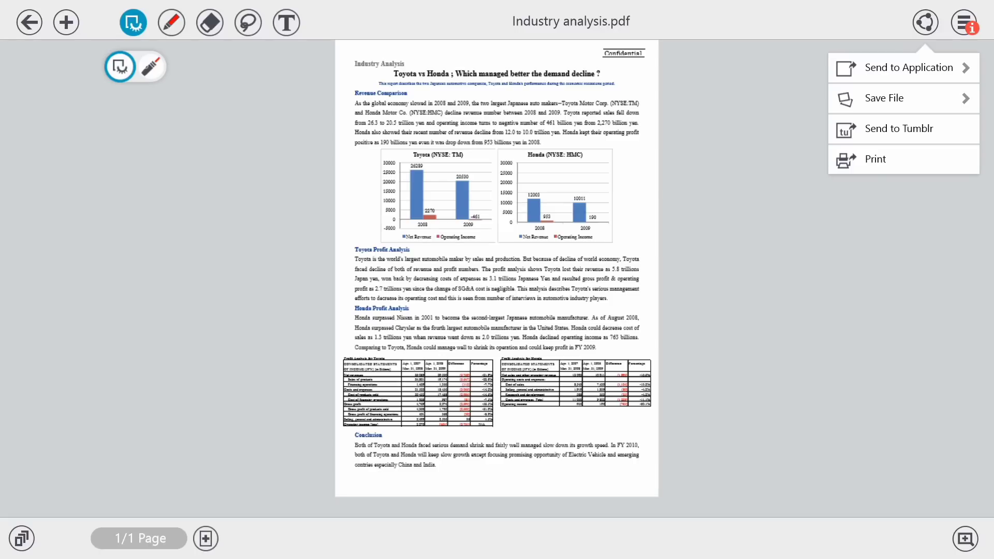
click(925, 22)
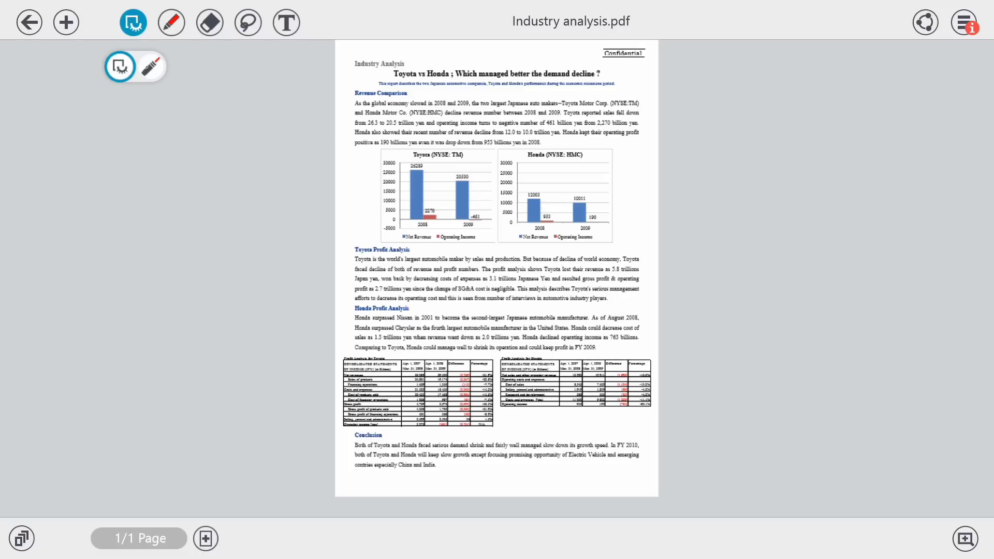
scroll(372, 241, up, 5)
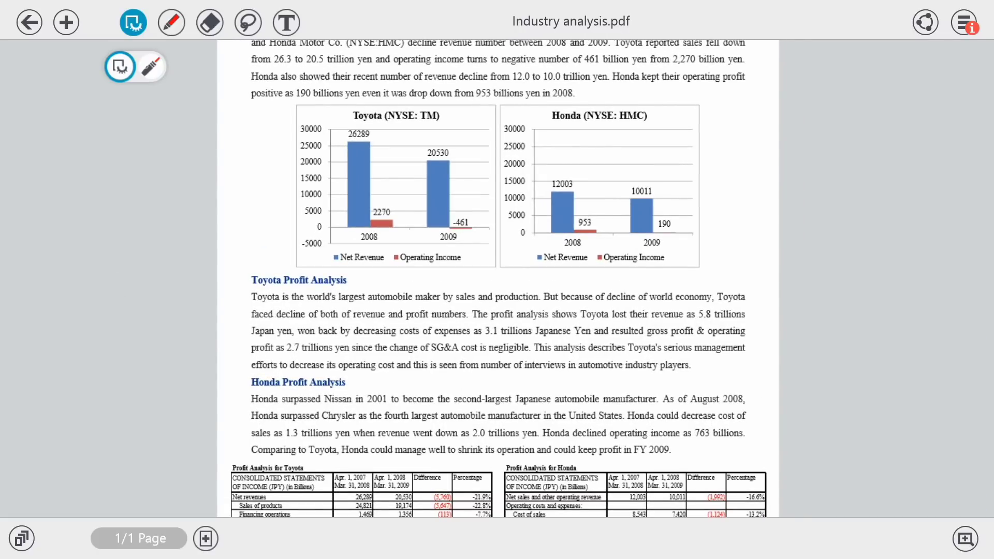
Select the pen, briefly show then hide the page thumbnails, and open the magnified writing area.
click(172, 23)
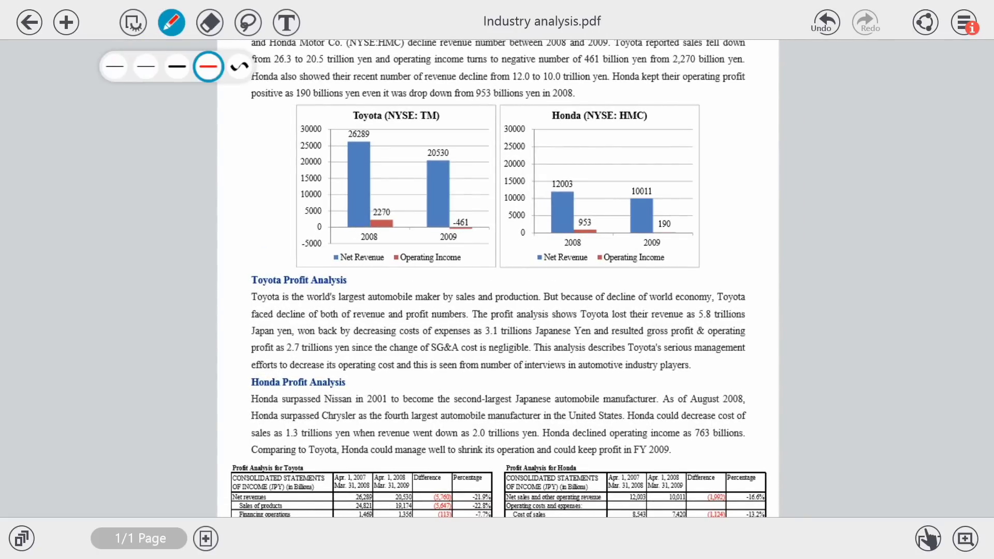
click(21, 538)
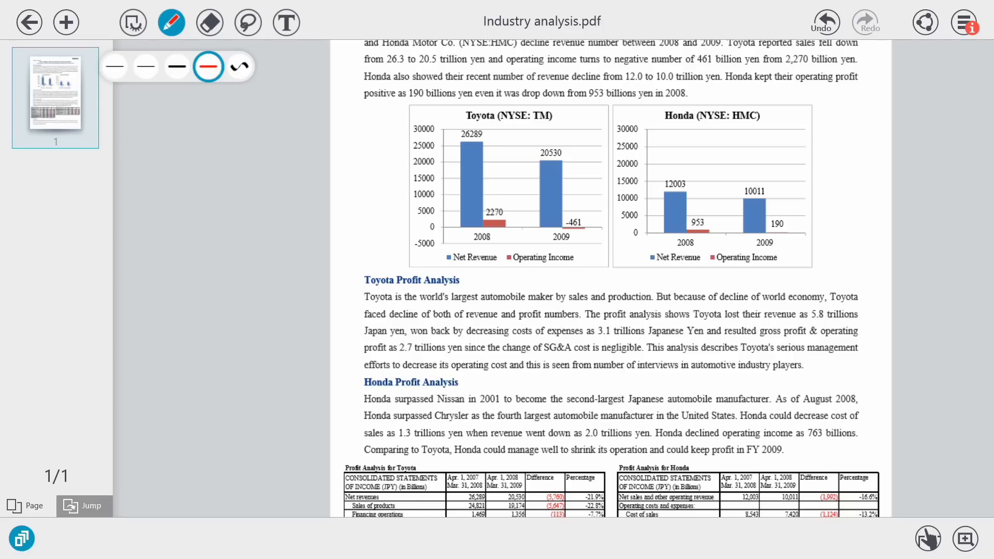
click(22, 538)
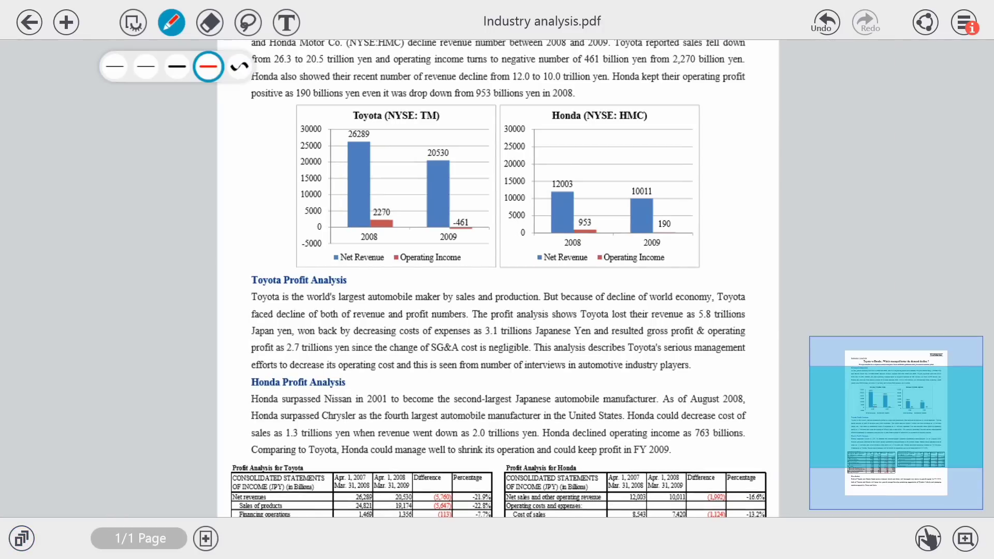
click(965, 539)
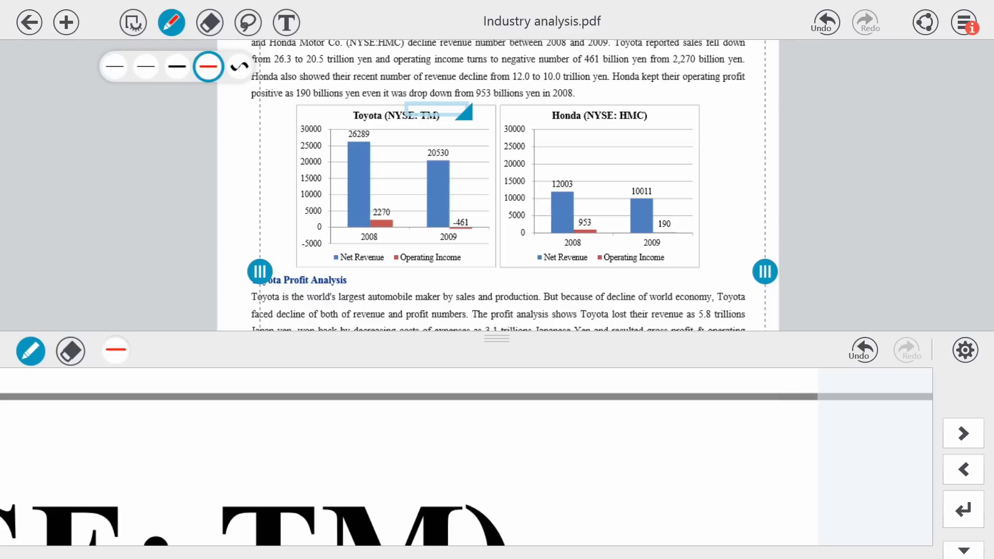
Fit the magnified region over the Toyota (NYSE: TM) title, scribble a red zig-zag, then close it.
drag(464, 112, 519, 162)
drag(451, 123, 374, 119)
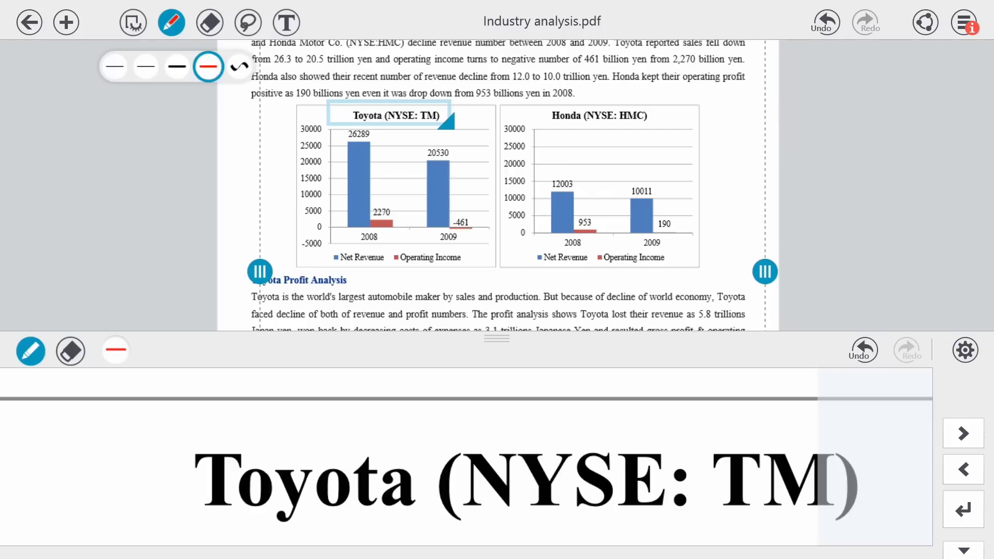
mouse_move(87, 416)
mouse_down()
mouse_move(151, 422)
mouse_move(337, 468)
mouse_move(343, 479)
mouse_up()
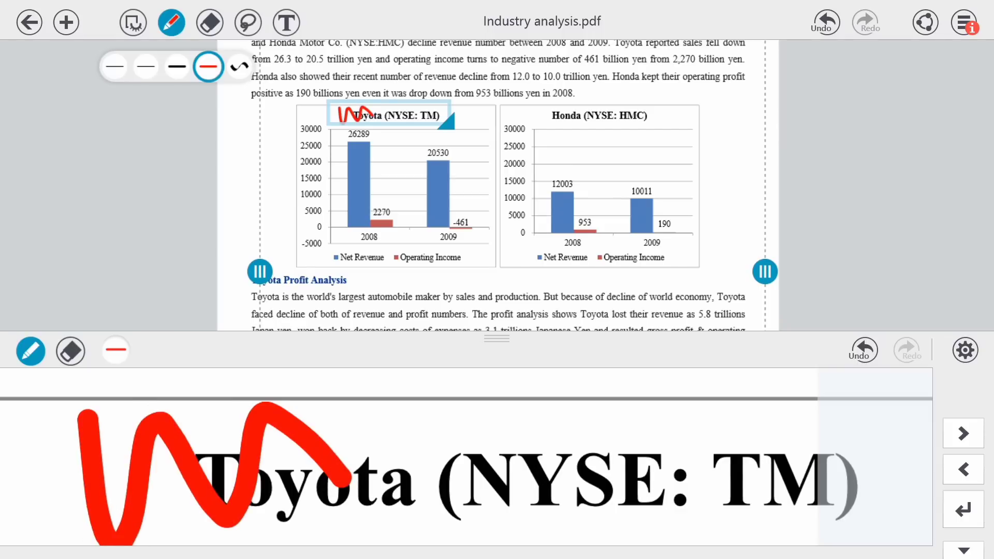
click(904, 261)
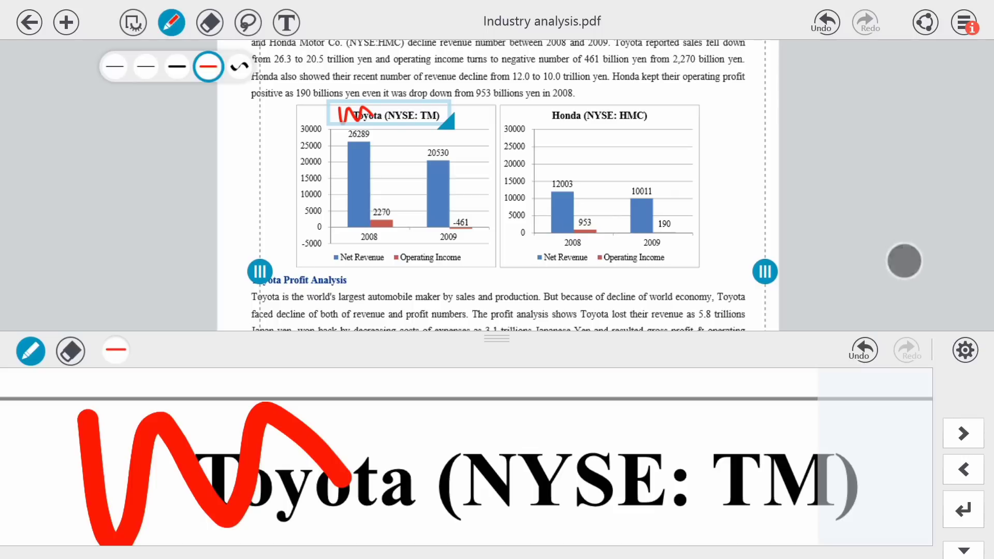
click(964, 550)
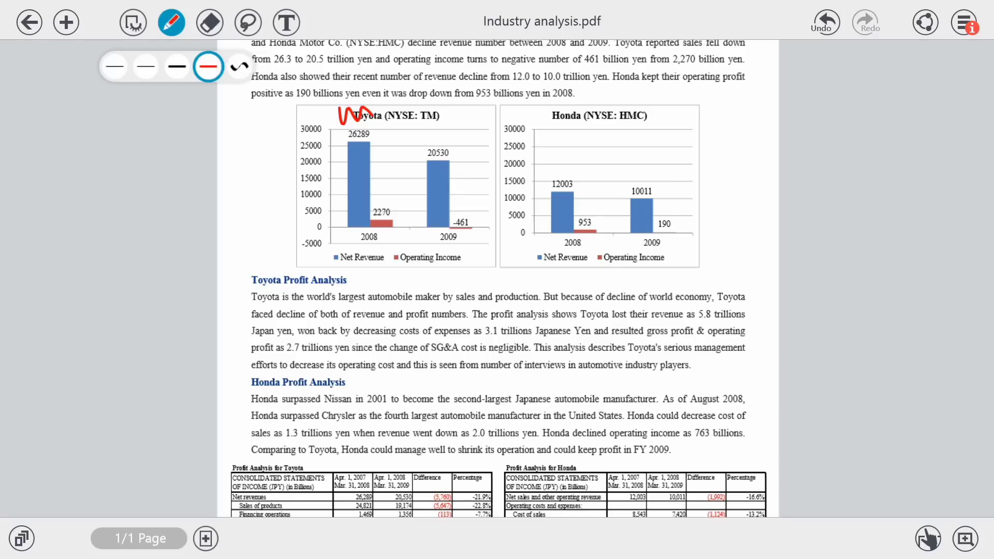
Show the palm-rejection area, move it to the left side, and rotate it to cover the upper page.
click(927, 538)
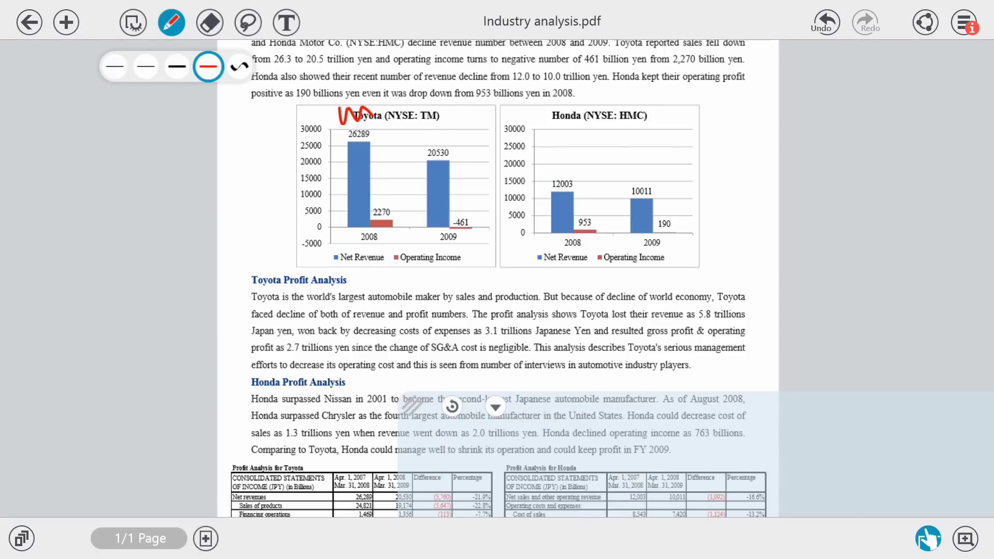
drag(413, 407, 121, 396)
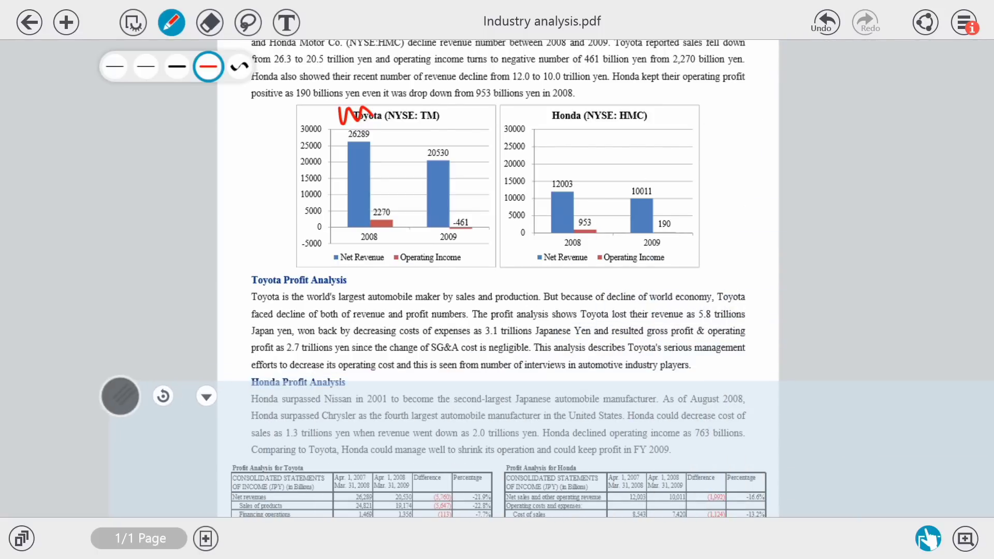
click(162, 396)
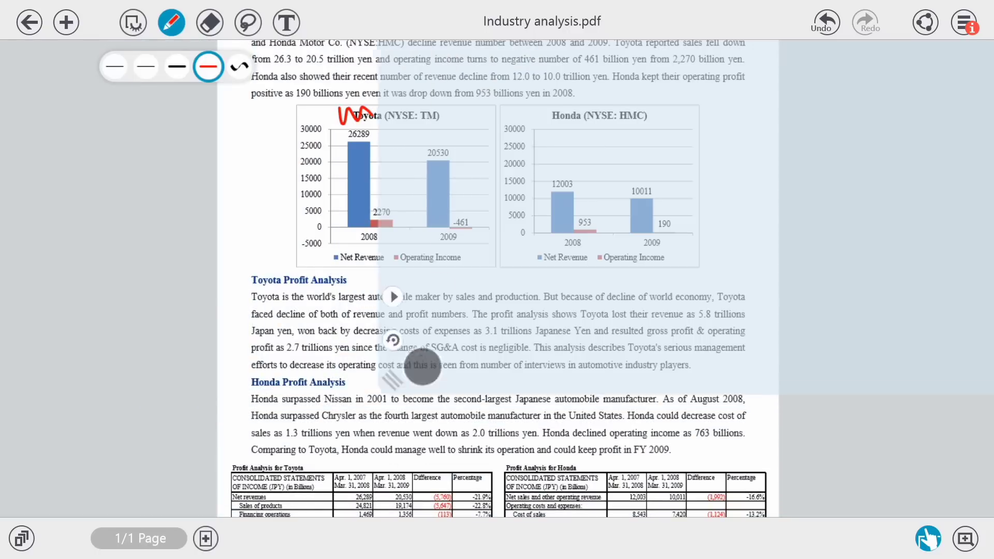